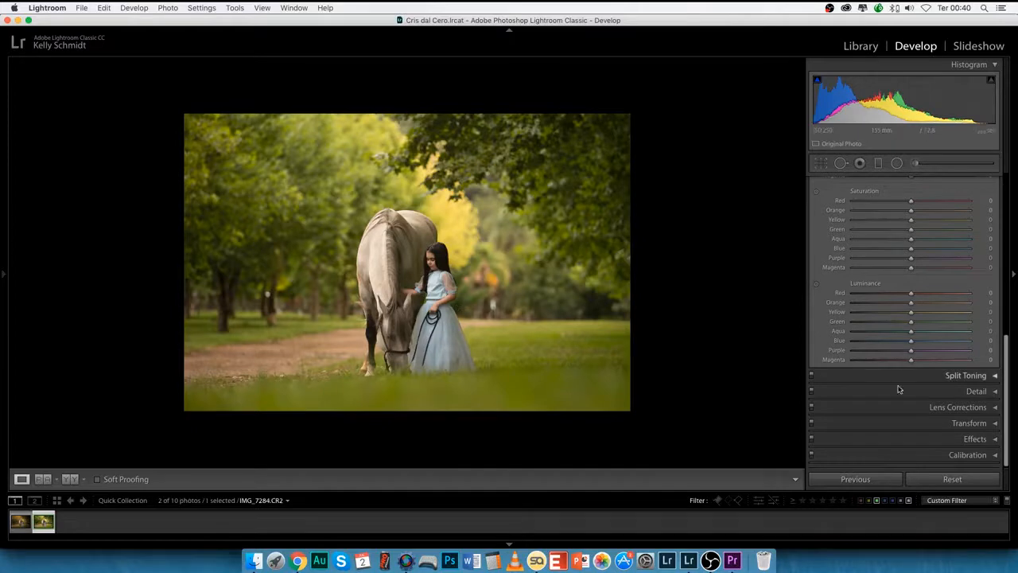
Step: Set the photo's white balance to a Temp of 8000 and a Tint of +25
drag(1002, 385, 1003, 219)
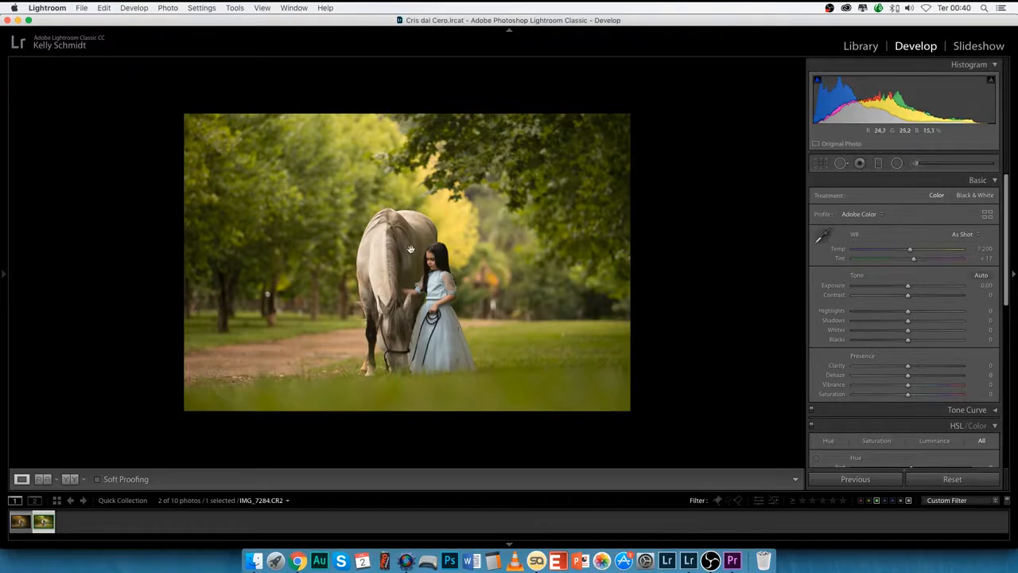
key(Left)
key(Right)
click(986, 250)
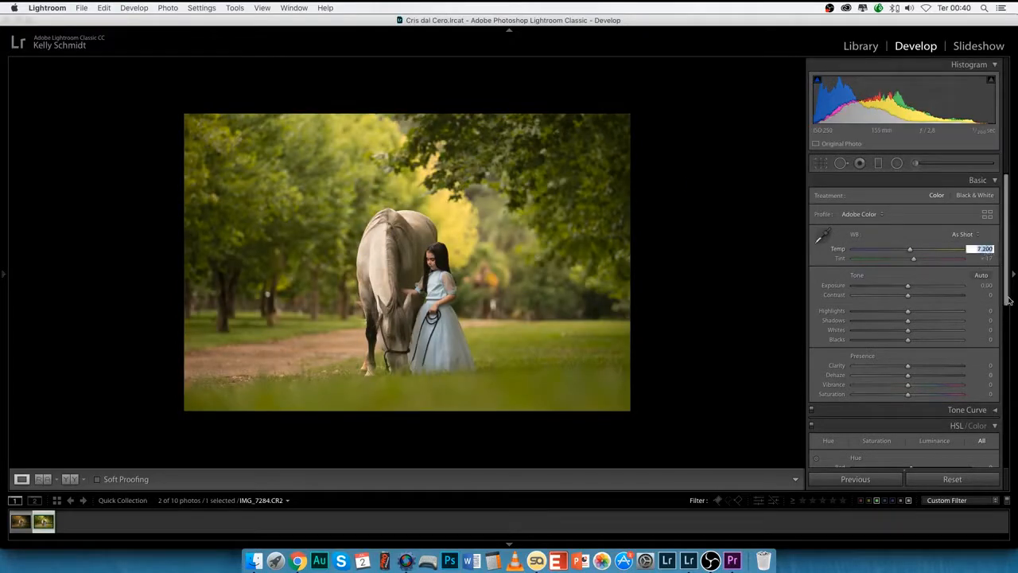
text(8000)
key(Return)
click(986, 259)
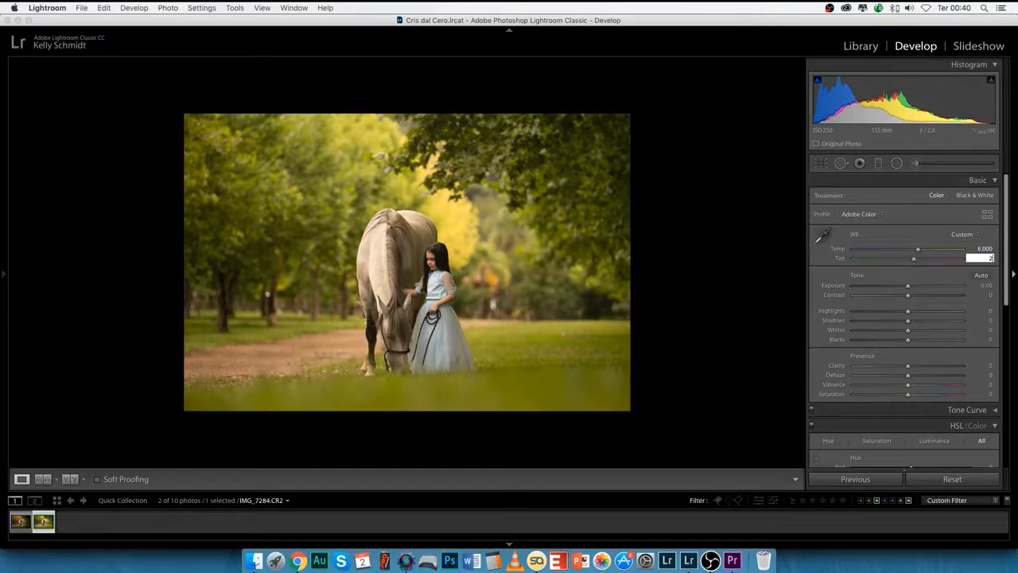
text(25)
key(Return)
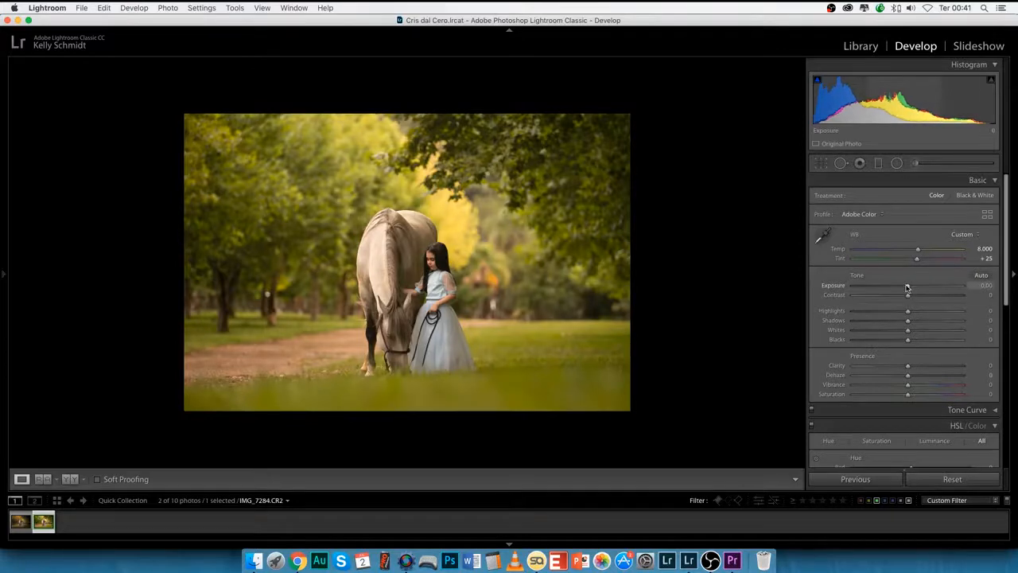
Step: Adjust the basic settings to Exposure −0.30, Highlights −16, Shadows +27, Vibrance +30 and Saturation −7
drag(907, 288, 903, 288)
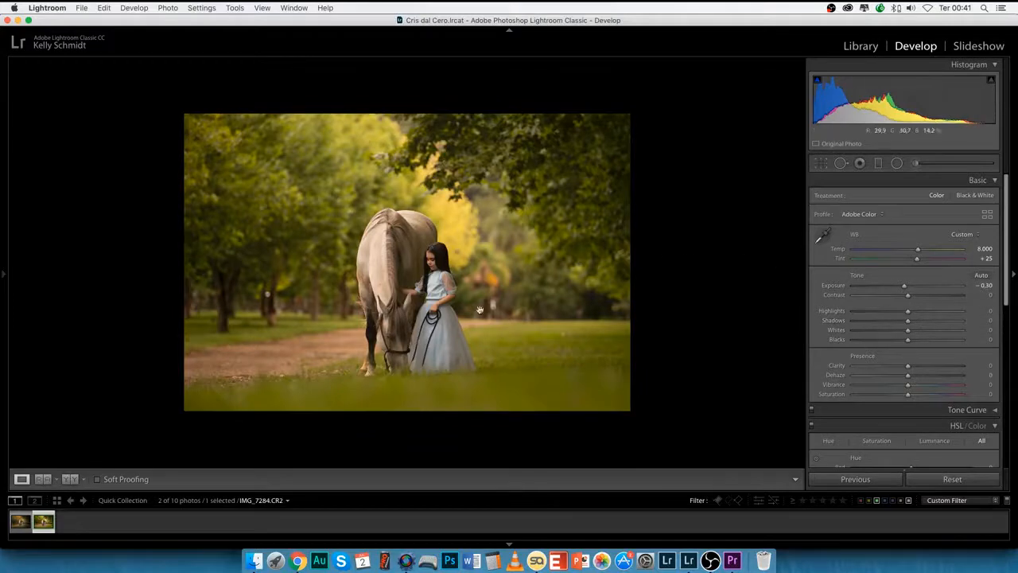
click(923, 322)
drag(907, 311, 899, 312)
drag(908, 385, 924, 389)
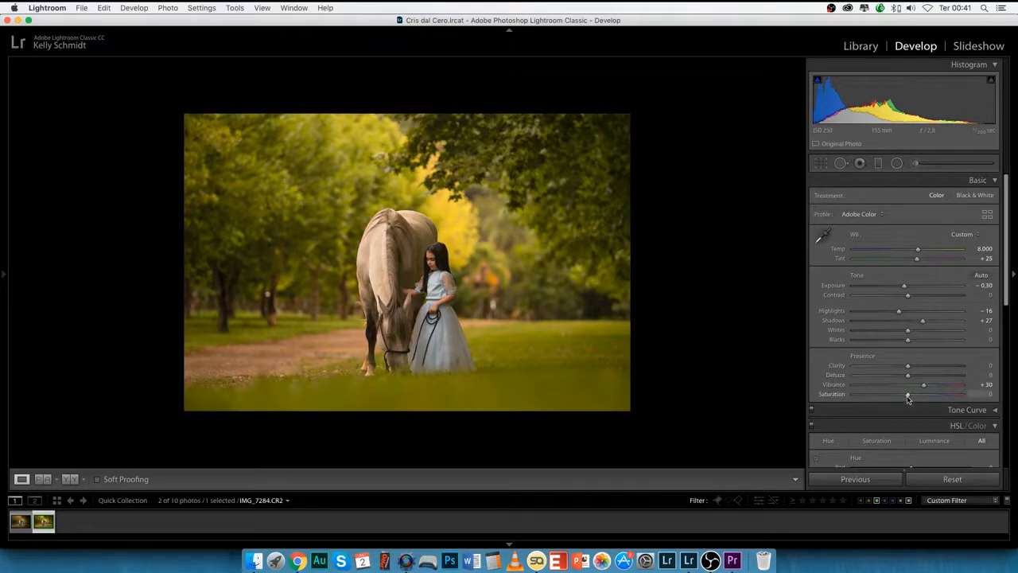
drag(908, 396, 901, 396)
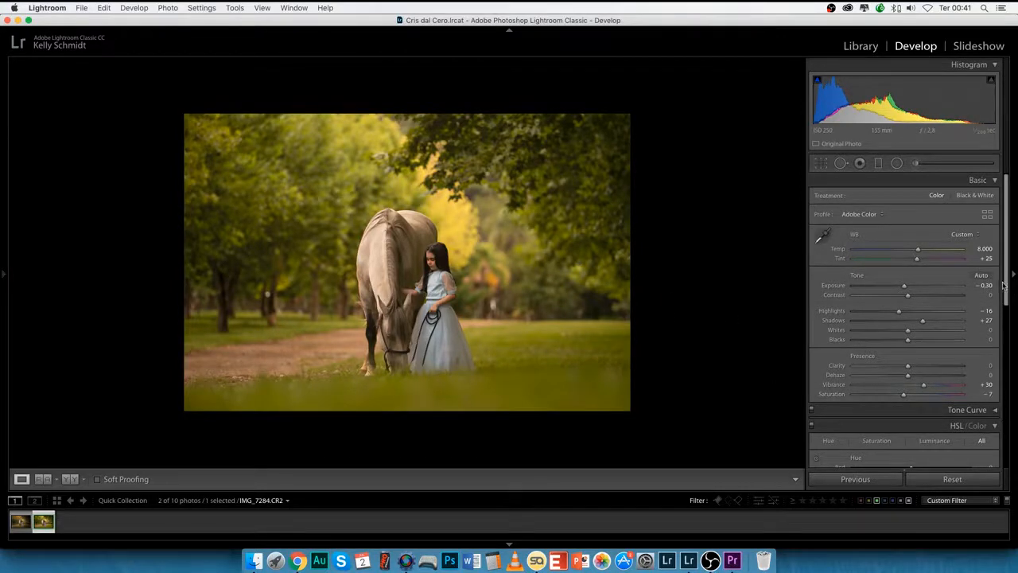
Step: Shape the RGB tone curve by adding a point in the shadows and slightly raising the black point
drag(1006, 296, 1007, 349)
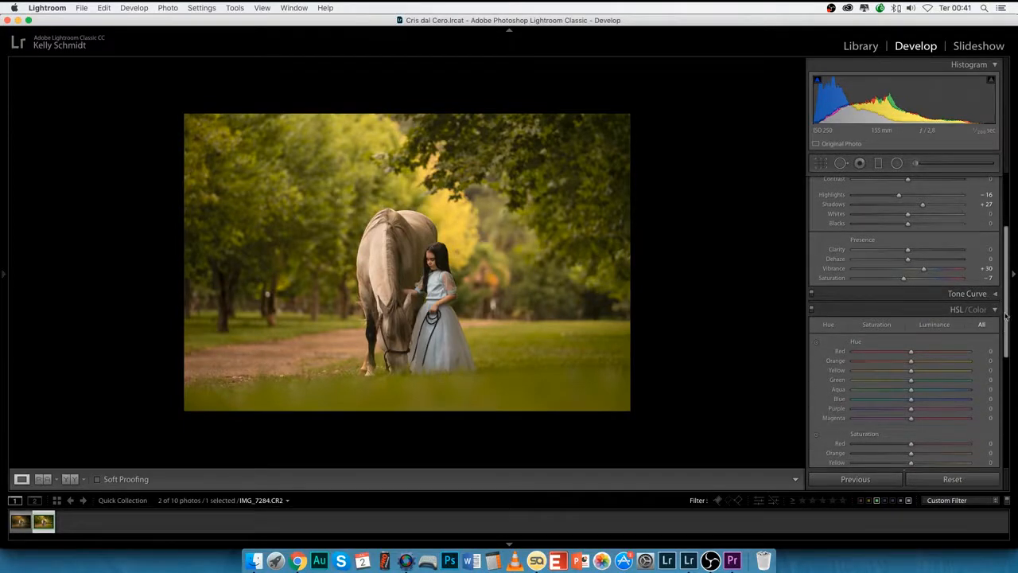
click(993, 293)
click(856, 418)
mouse_move(849, 427)
mouse_down()
mouse_move(873, 402)
mouse_move(849, 422)
mouse_up()
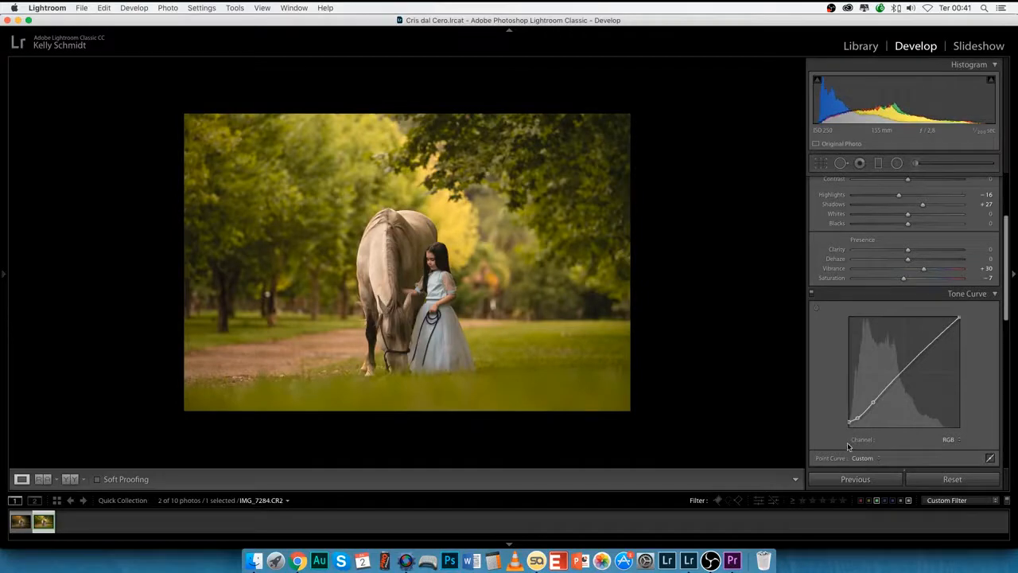
Step: Compare the photo with and without the tone curve adjustment, leaving the curve enabled
click(811, 292)
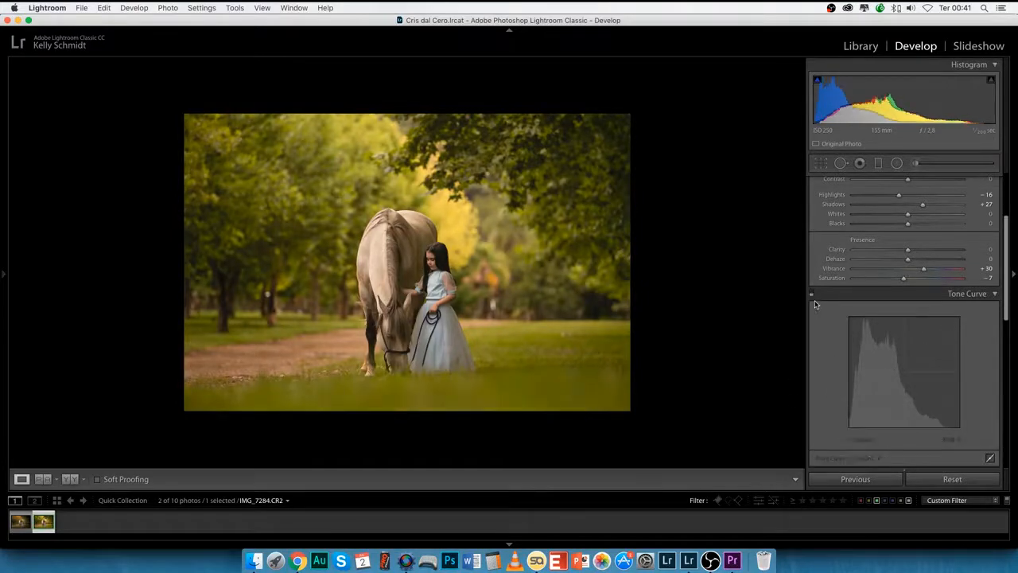
click(811, 291)
click(811, 293)
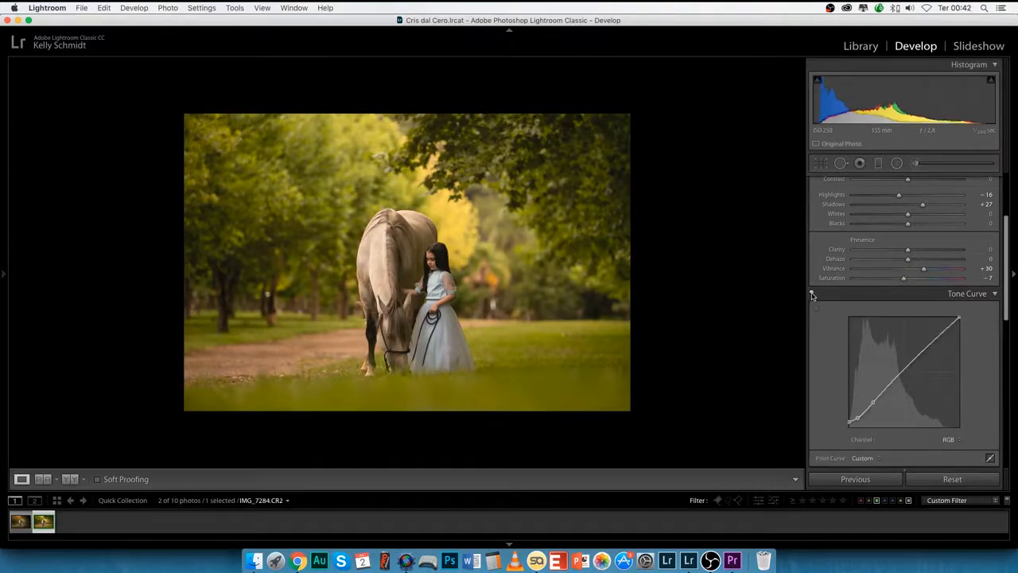
click(811, 292)
click(993, 294)
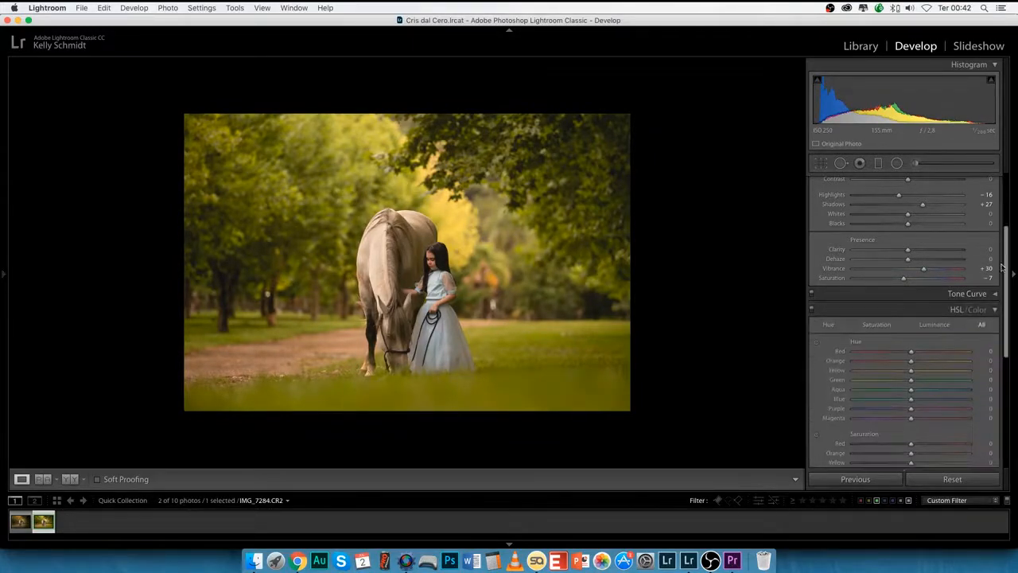
Step: Set the HSL Yellow hue to +11, and reduce saturation to −27 for Yellow and −69 for Green
drag(1007, 286, 1007, 213)
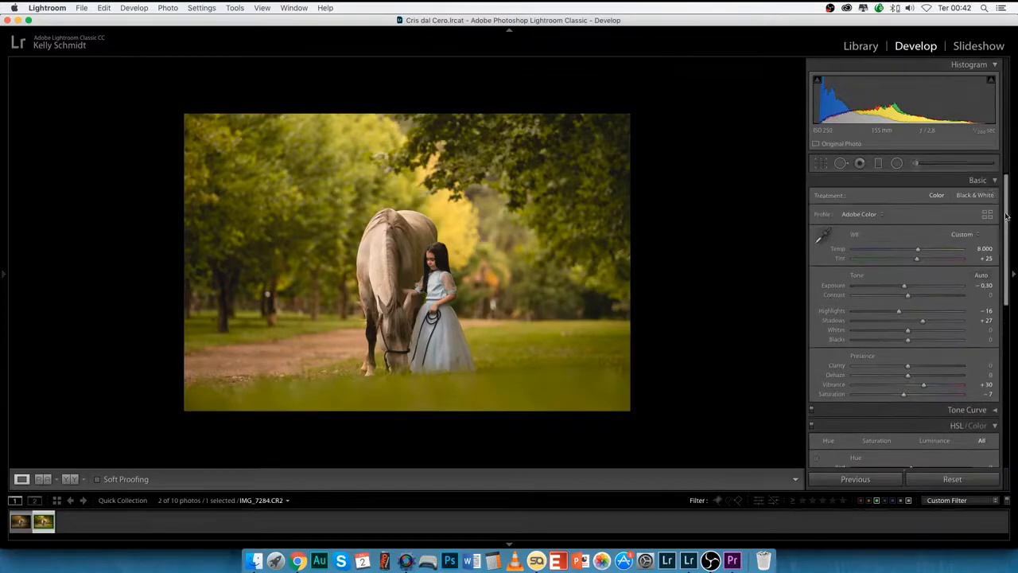
click(993, 181)
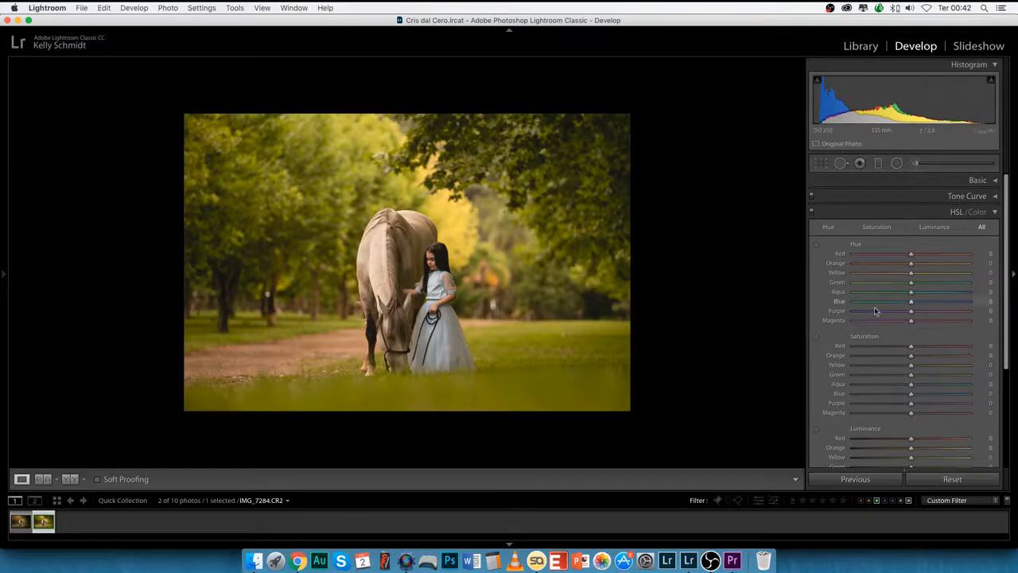
drag(912, 276, 921, 275)
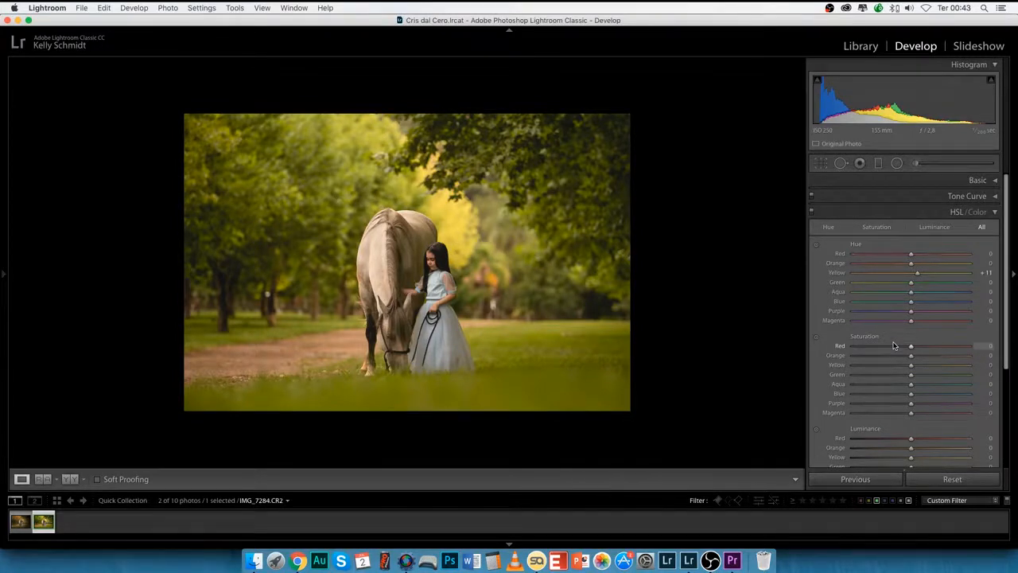
drag(911, 375, 883, 379)
mouse_move(880, 379)
mouse_down()
mouse_move(867, 378)
mouse_move(905, 367)
mouse_move(896, 368)
mouse_up()
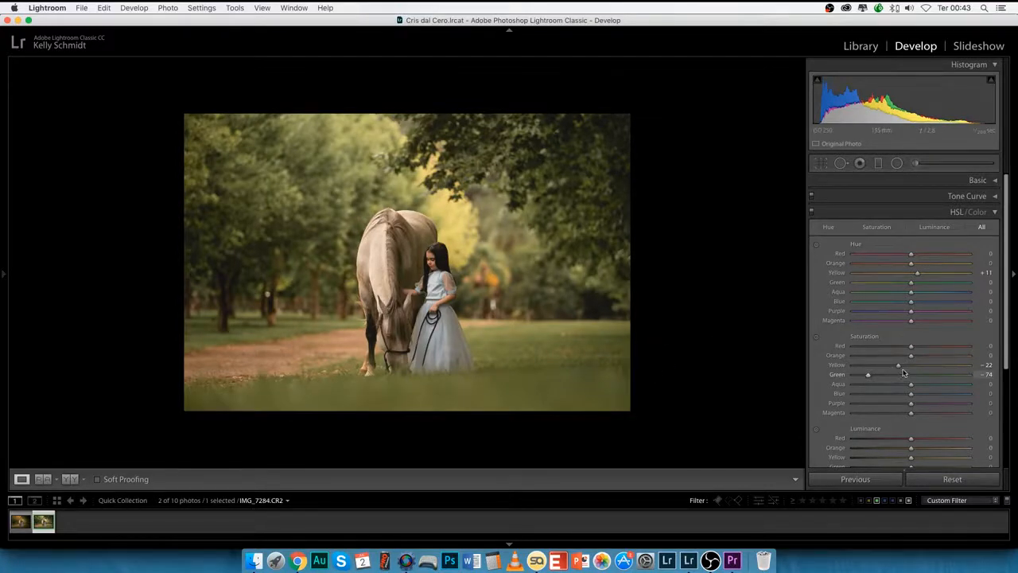
drag(894, 367, 873, 380)
Step: Set the HSL luminance to +21 for Orange, −48 for Yellow and −68 for Green
scroll(1005, 360, down, 3)
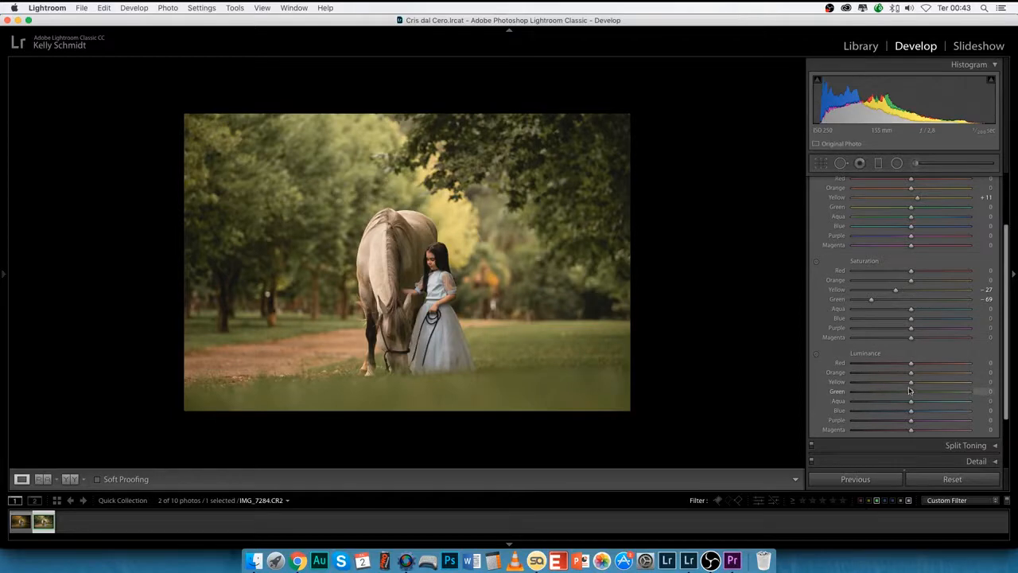
drag(911, 386, 883, 384)
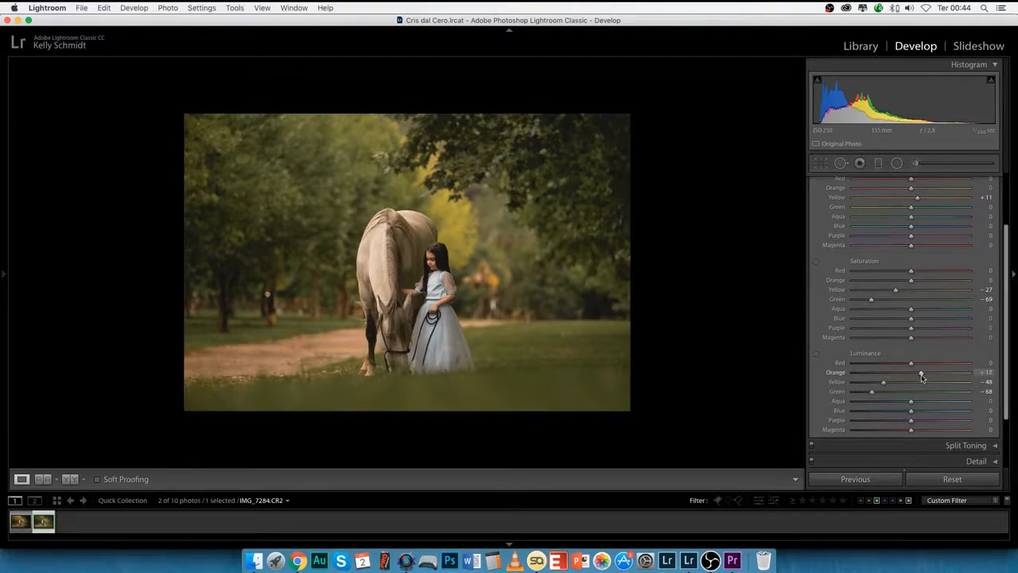
drag(922, 377, 926, 383)
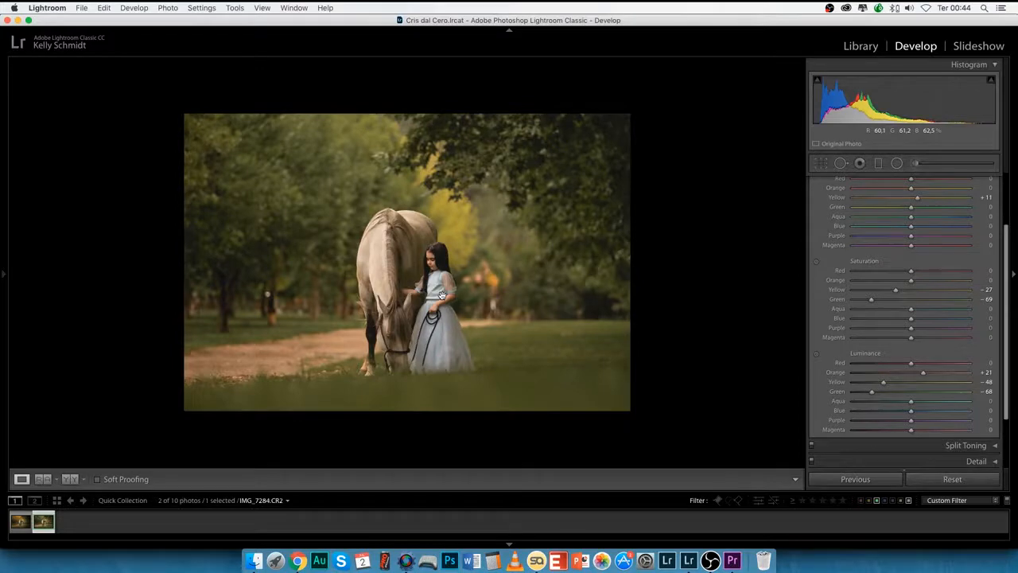
Step: Set up an adjustment brush with no color tint, Exposure 0.50 and Clarity 21
key(k)
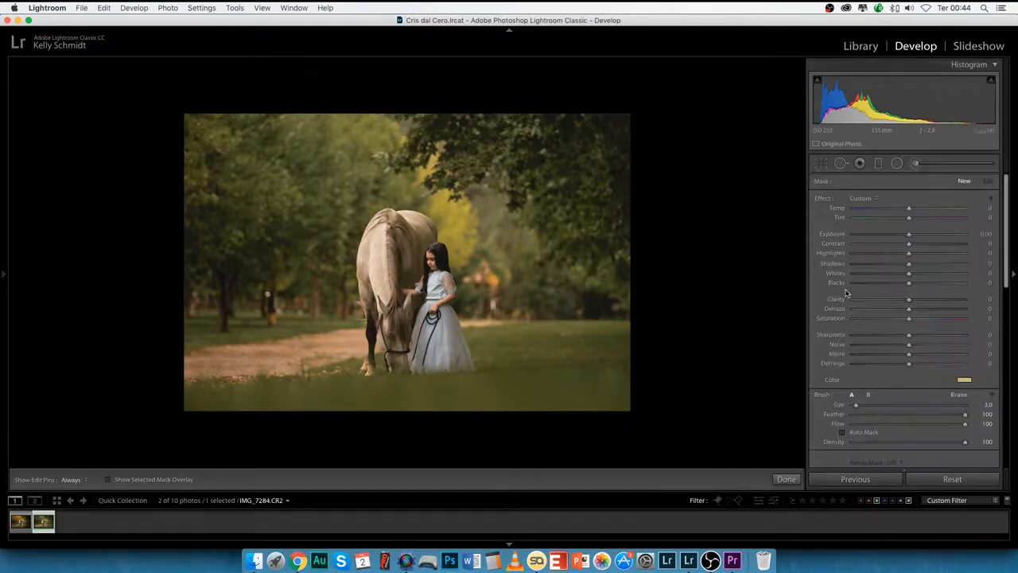
click(963, 379)
drag(888, 443, 859, 442)
click(739, 355)
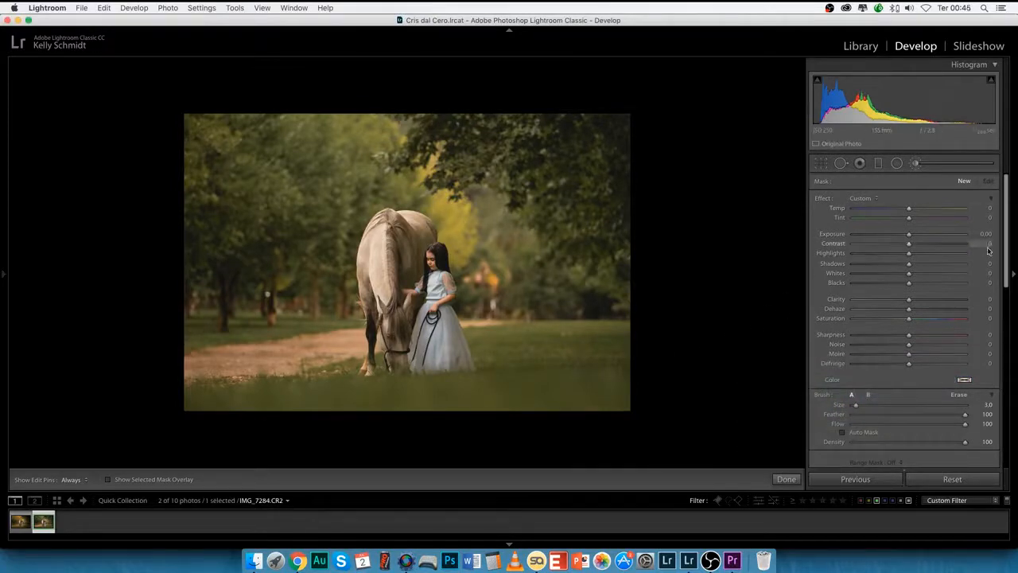
click(986, 234)
text(0)
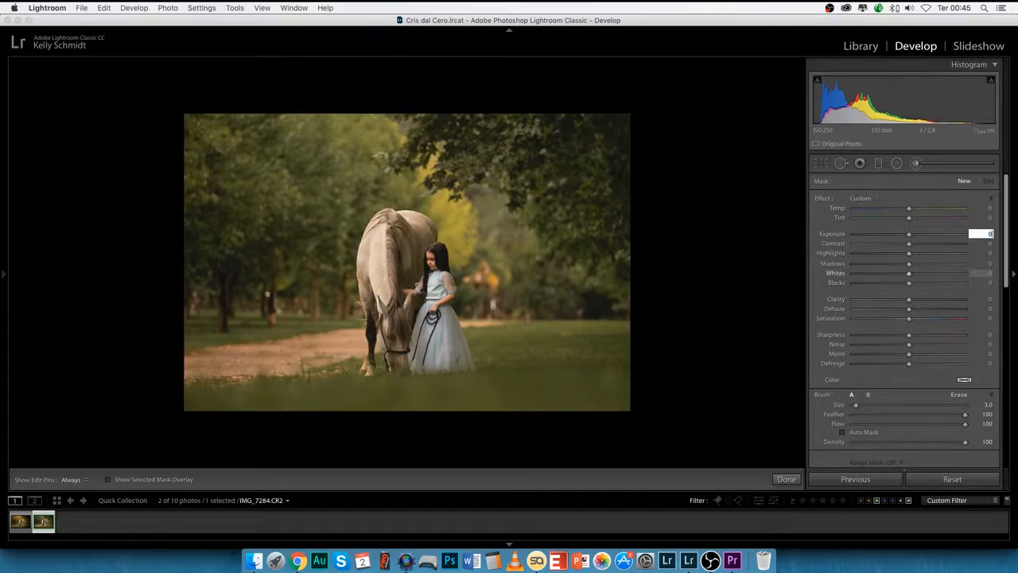
text(,5)
drag(909, 302, 922, 307)
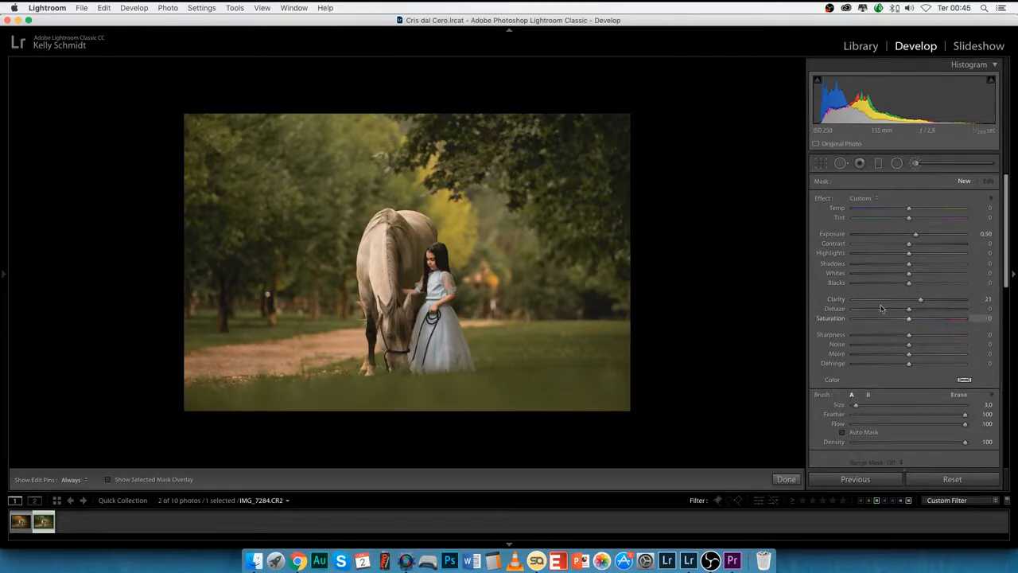
Step: Paint the brightening brush over the girl with the edit pins hidden, and show the pins again
key(h)
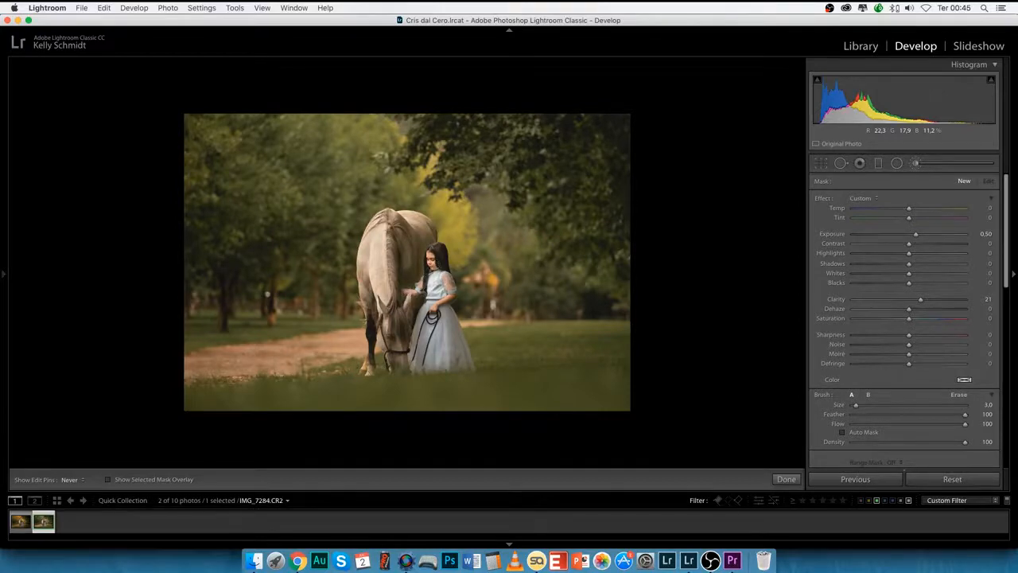
click(434, 272)
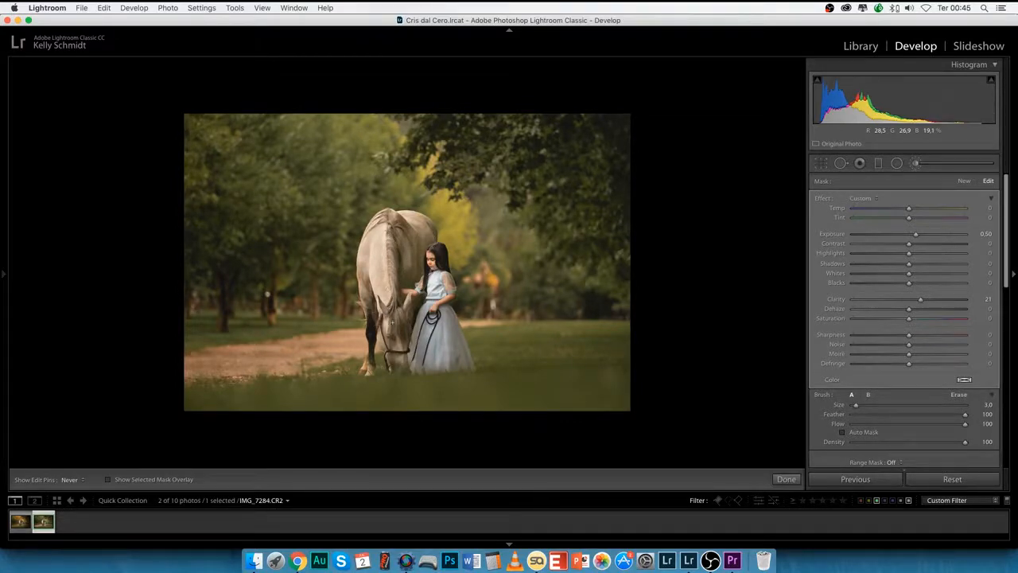
key(h)
Step: Start a new brush mask with Clarity reset to 0, Exposure −0.54 and a larger brush size
click(964, 181)
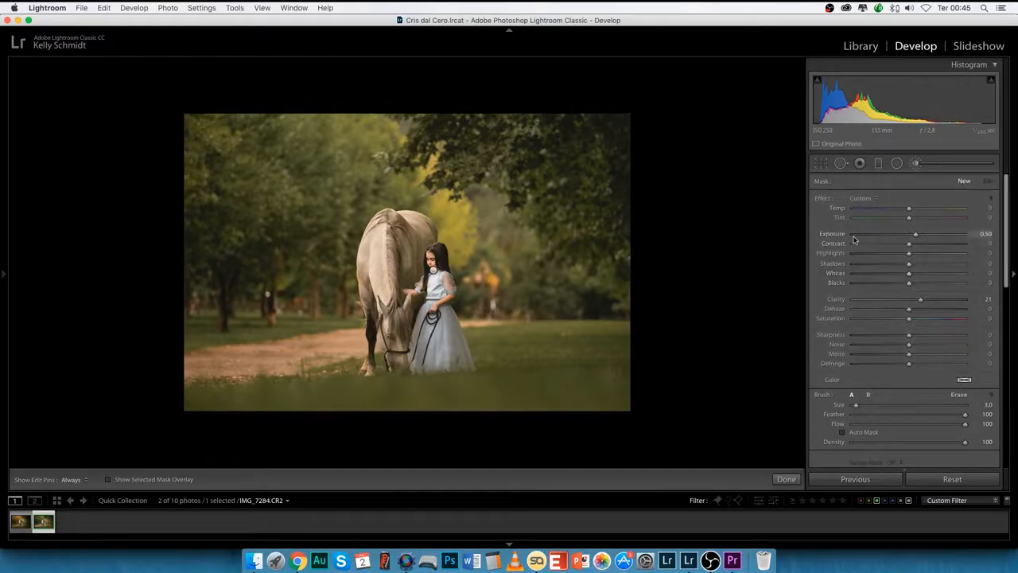
double_click(835, 299)
drag(908, 236, 900, 255)
scroll(593, 369, up, 1)
scroll(590, 374, up, 10)
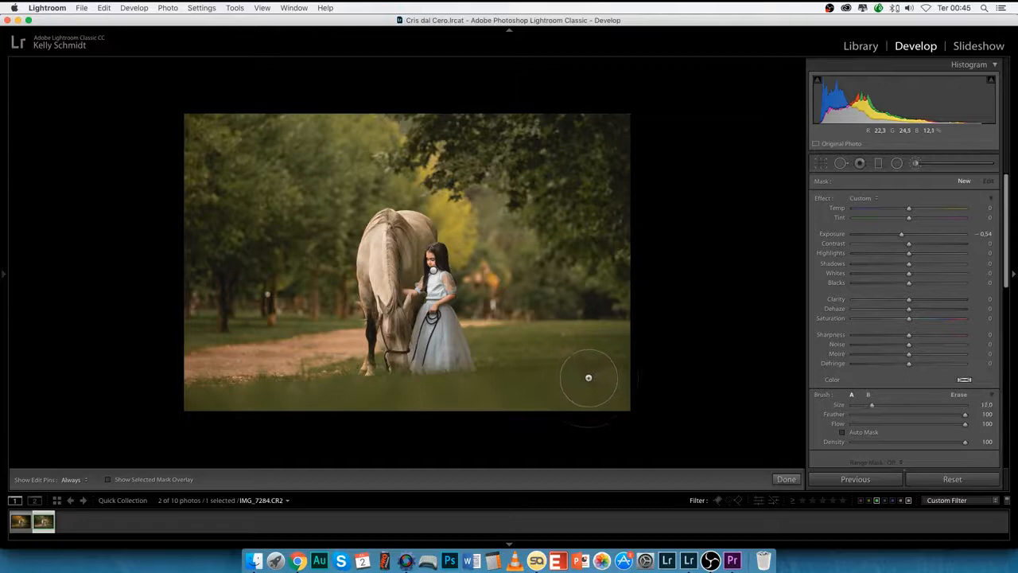
Step: Paint the darkening brush over the foreground grass and the photo's edges, and leave the brush tool
mouse_move(550, 405)
mouse_down()
mouse_move(624, 338)
mouse_move(527, 422)
mouse_move(606, 362)
mouse_up()
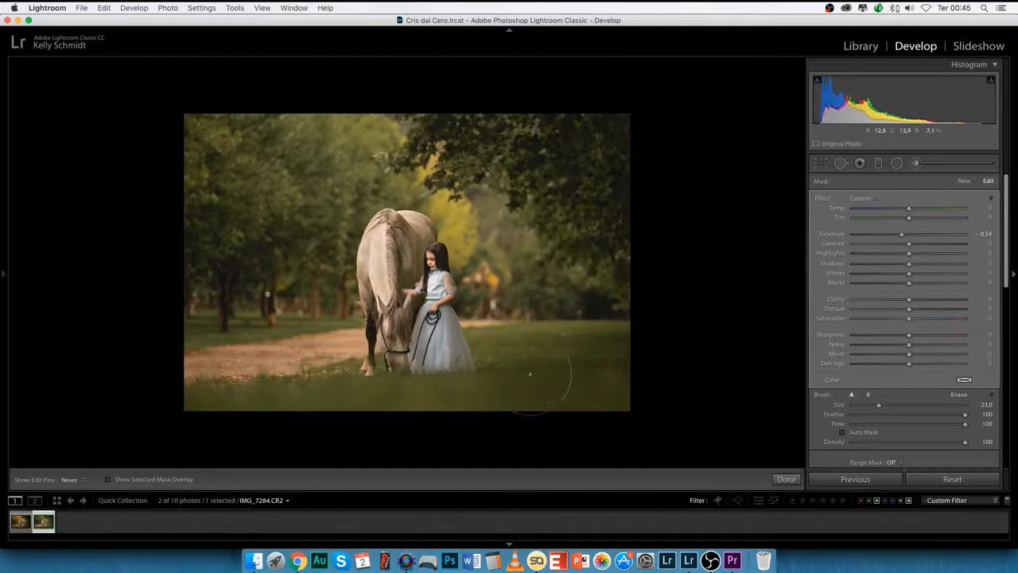
mouse_move(553, 400)
mouse_down()
mouse_move(184, 317)
mouse_move(177, 230)
mouse_move(188, 168)
mouse_move(239, 138)
mouse_move(232, 128)
mouse_move(101, 273)
mouse_up()
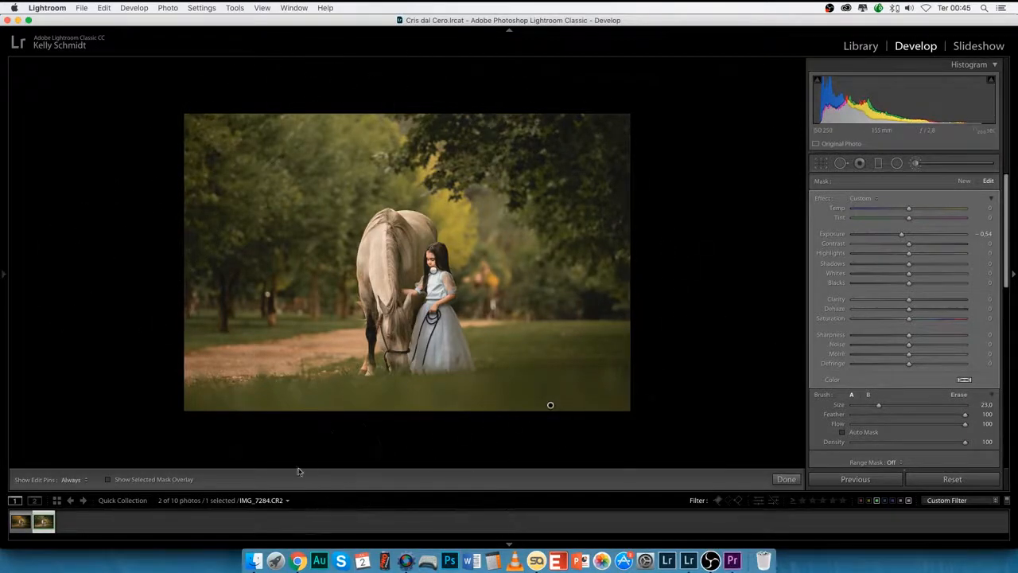
click(914, 164)
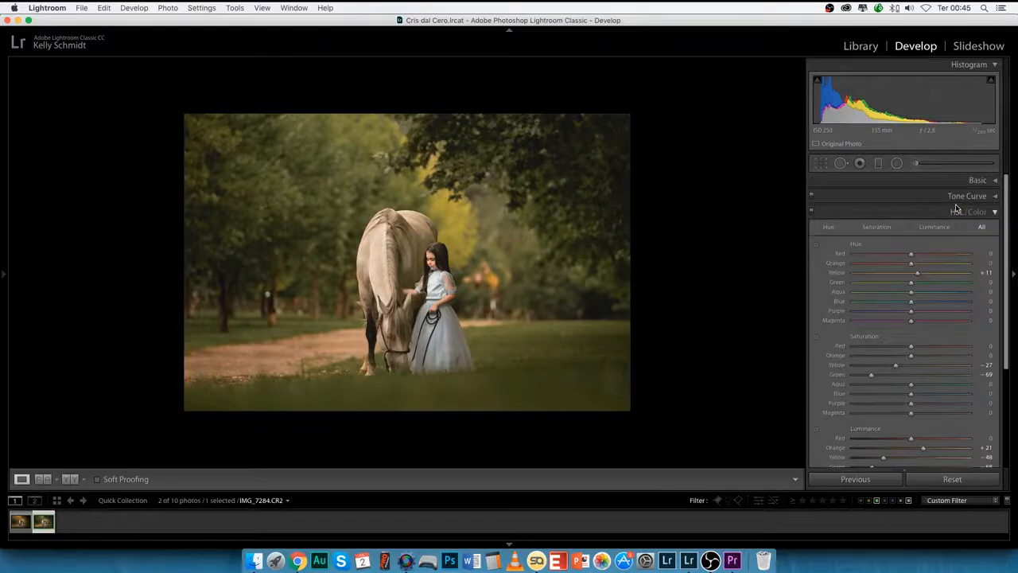
Step: Set up a new radial filter with Exposure −0.30, Contrast 25, Highlights −25, Blacks −8 and Clarity −55
click(896, 163)
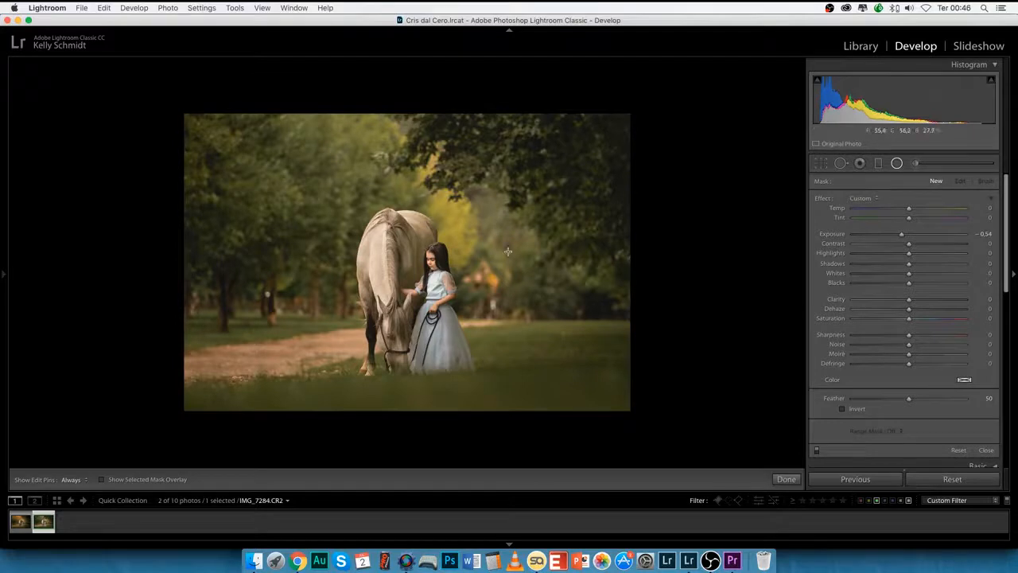
double_click(839, 236)
click(985, 233)
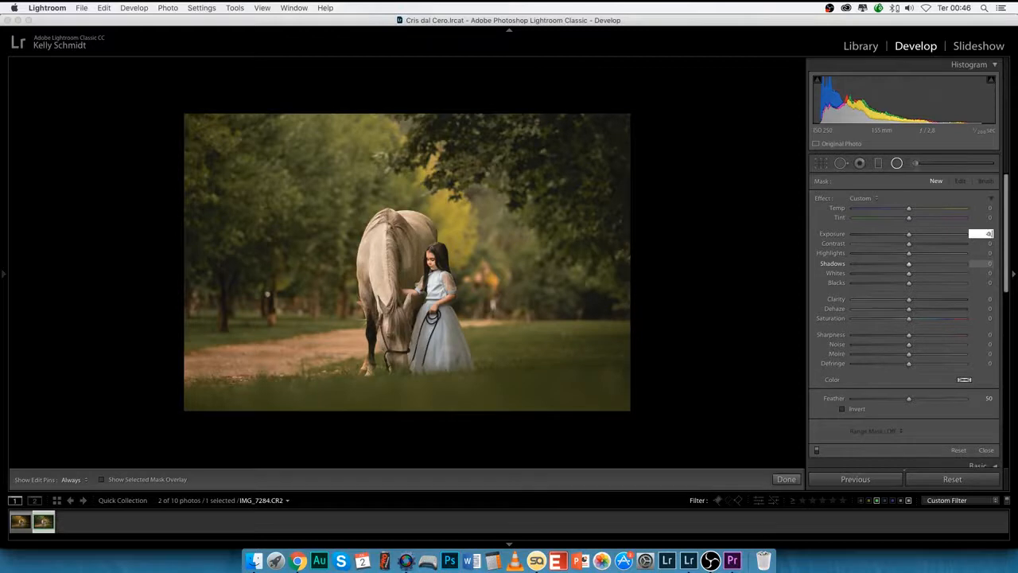
key(Return)
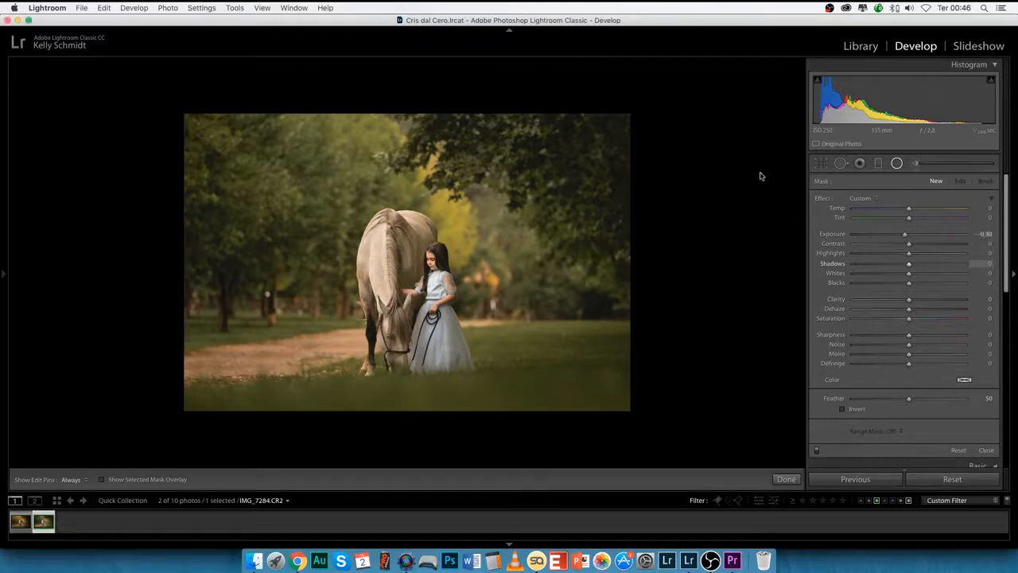
click(989, 244)
key(Return)
click(986, 253)
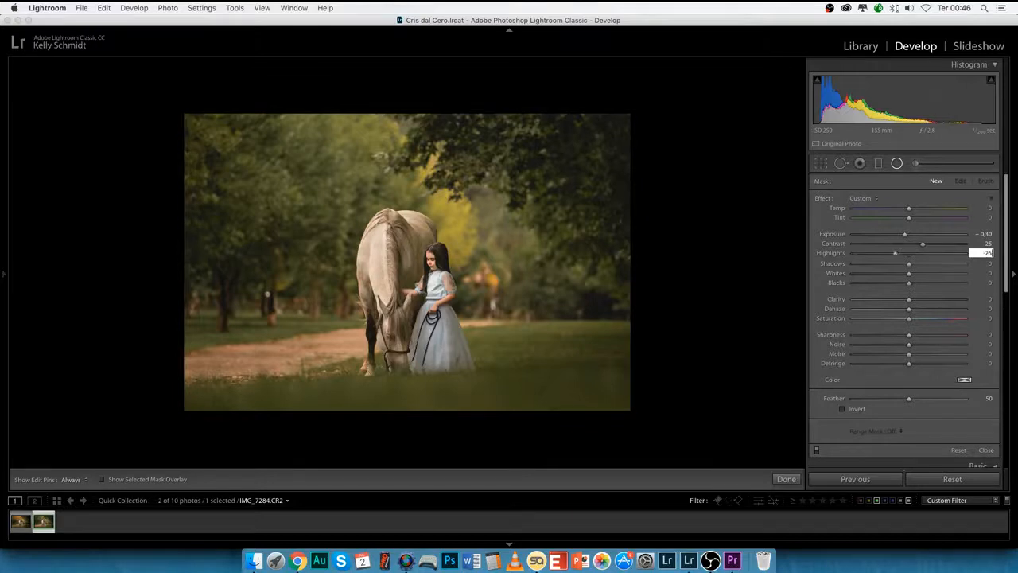
key(Return)
drag(909, 302, 885, 303)
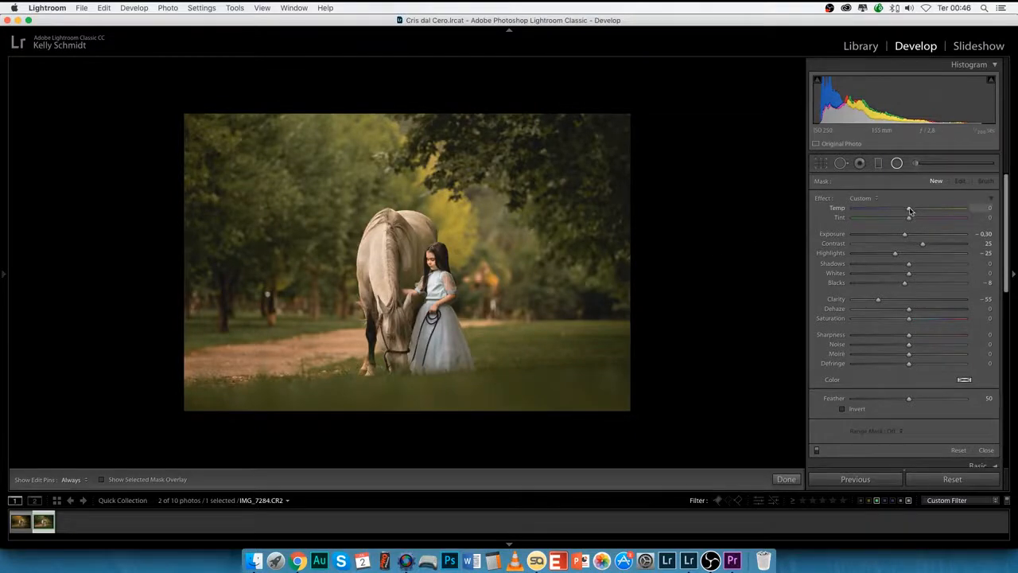
Step: Set the radial filter's Temp to 56 and draw it as an ellipse centred on the horse and girl
drag(933, 215, 937, 215)
drag(938, 216, 939, 211)
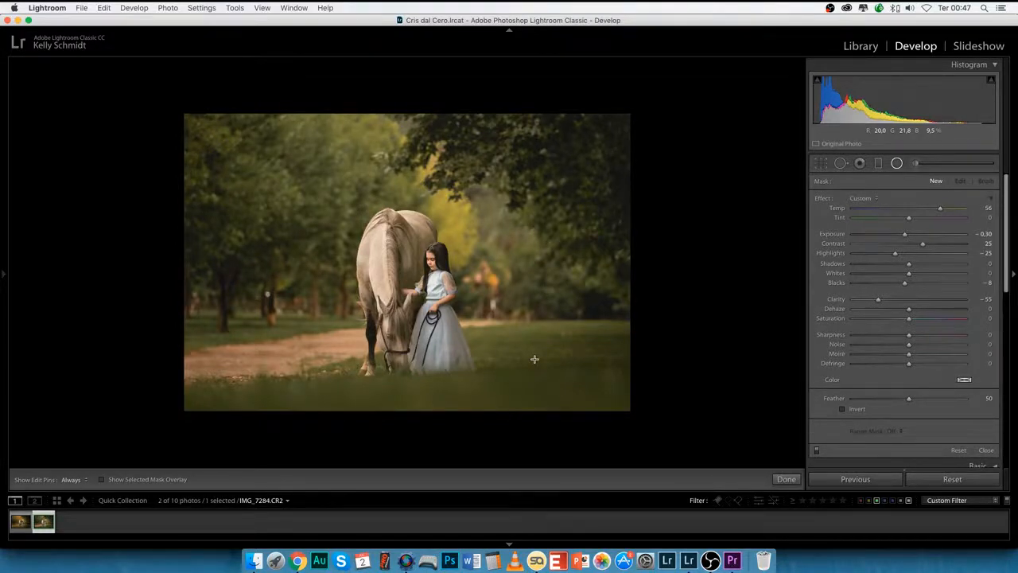
mouse_move(380, 251)
mouse_down()
mouse_move(570, 377)
mouse_move(536, 370)
mouse_up()
drag(377, 250, 390, 280)
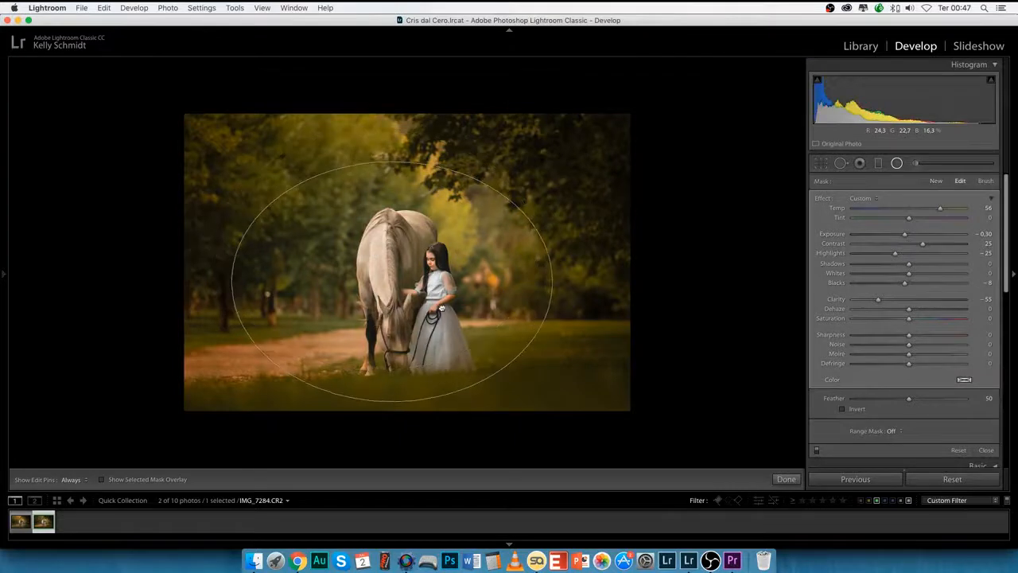
Step: Widen the ellipse to nearly the photo's full width, make it taller, recentre it and deselect the filter
drag(222, 281, 178, 281)
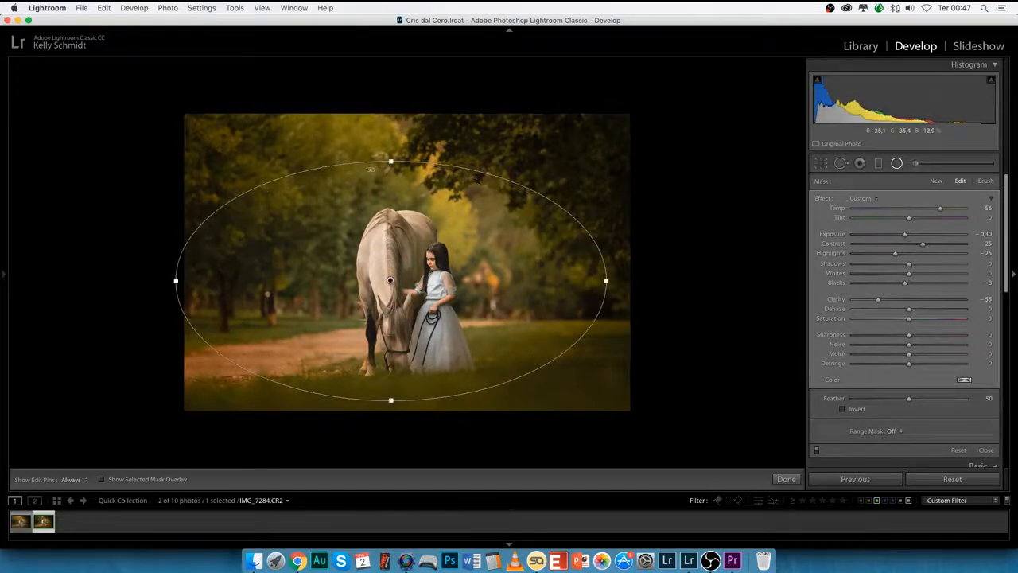
drag(390, 159, 384, 137)
drag(399, 245, 400, 248)
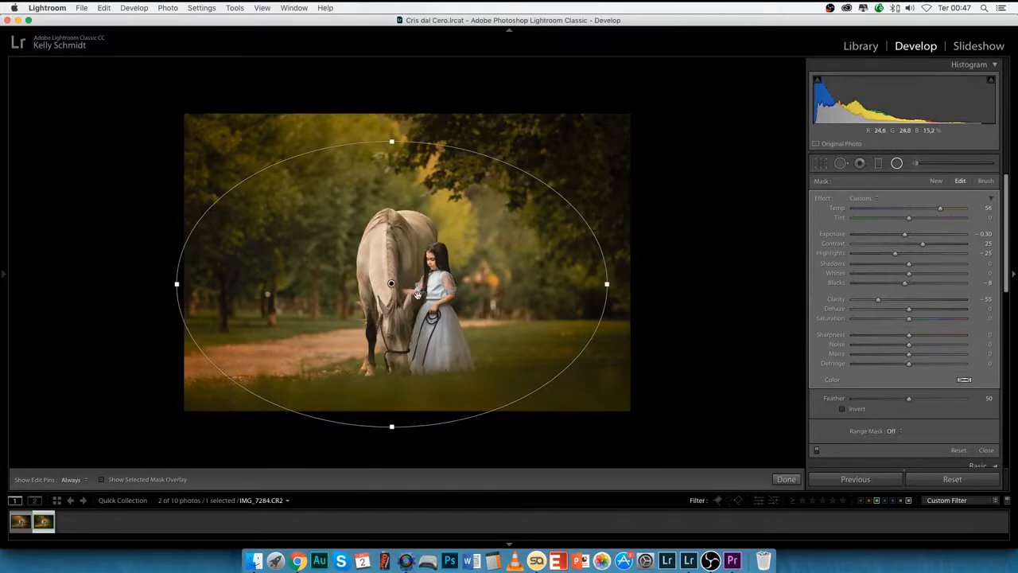
key(Return)
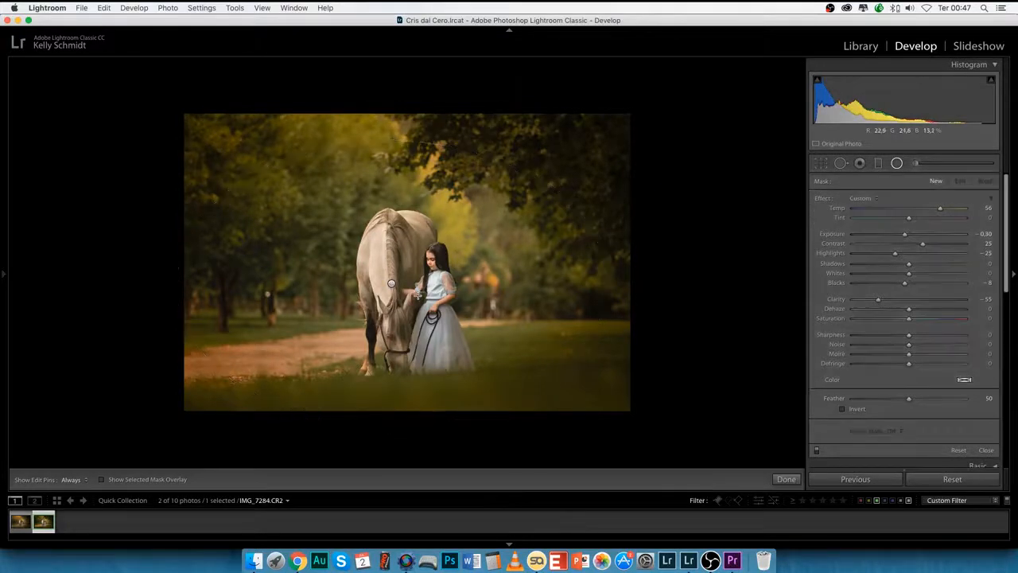
Step: Add a smaller radial filter around the horse and girl with Temp 54, Highlights −19, Shadows −36, and Blacks and Clarity reset to 0
drag(415, 280, 544, 404)
drag(878, 299, 913, 300)
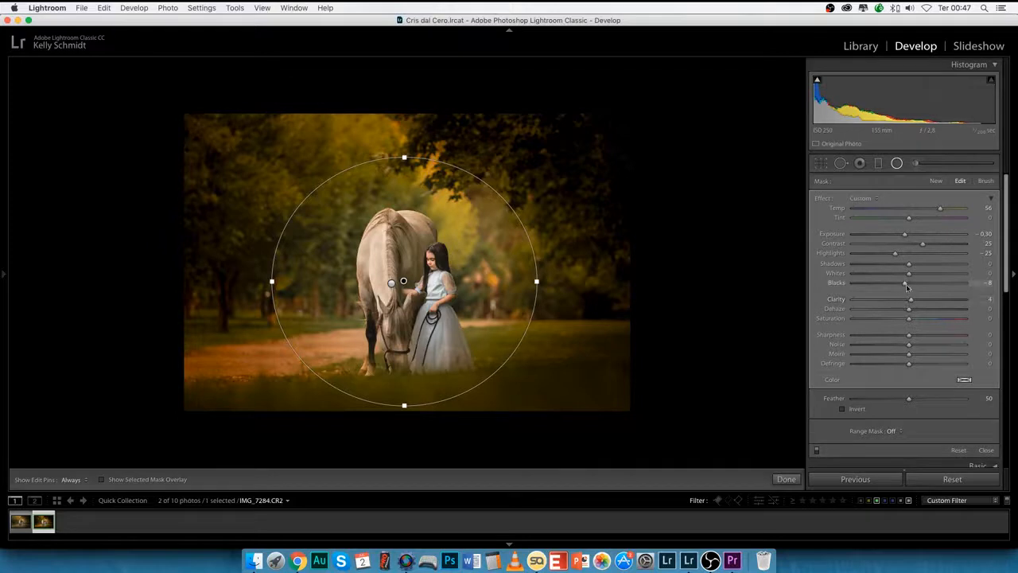
double_click(835, 299)
double_click(840, 283)
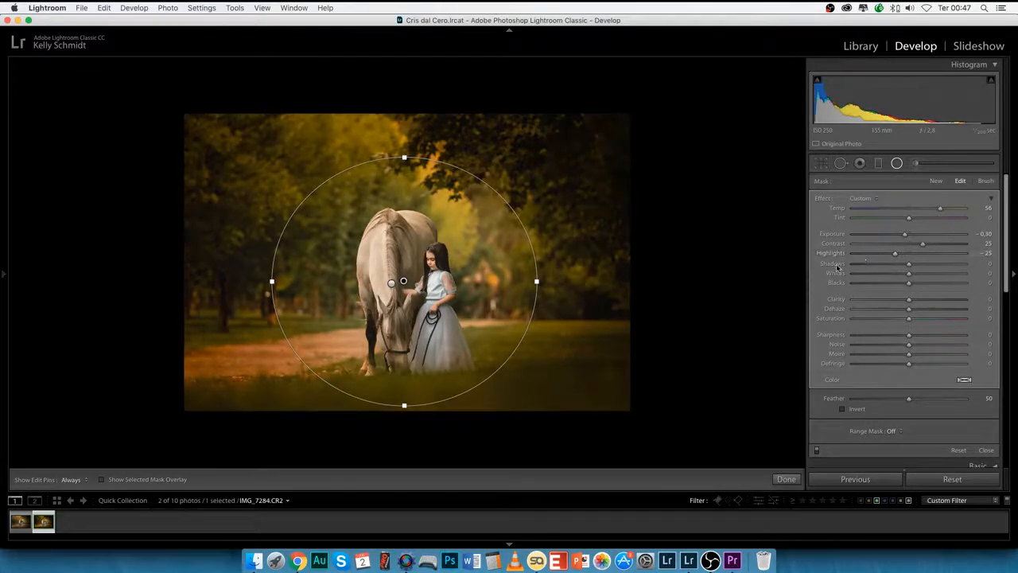
click(889, 265)
click(899, 253)
key(Return)
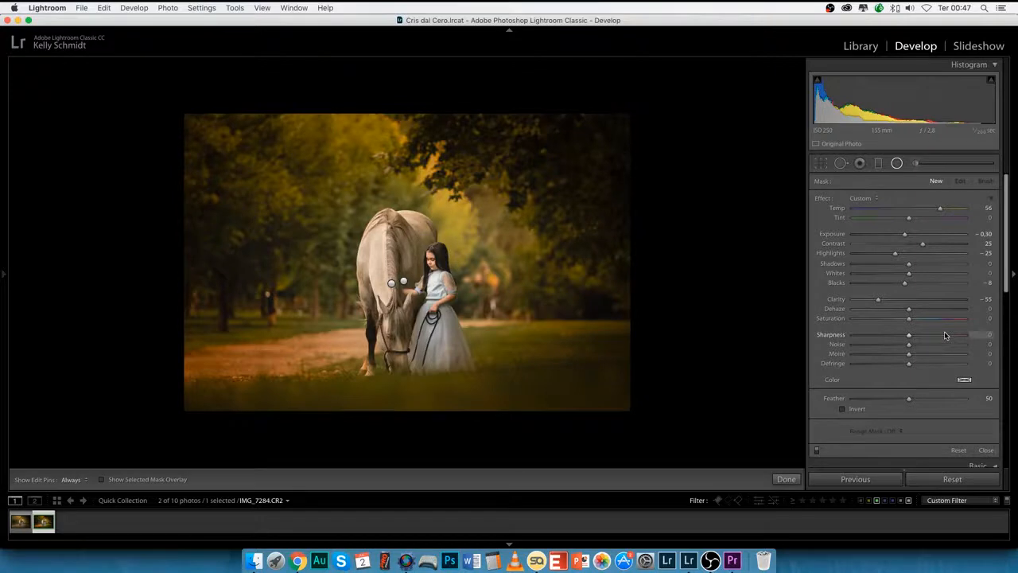
Step: Narrow the smaller radial filter slightly and set its Feather to 80
click(404, 281)
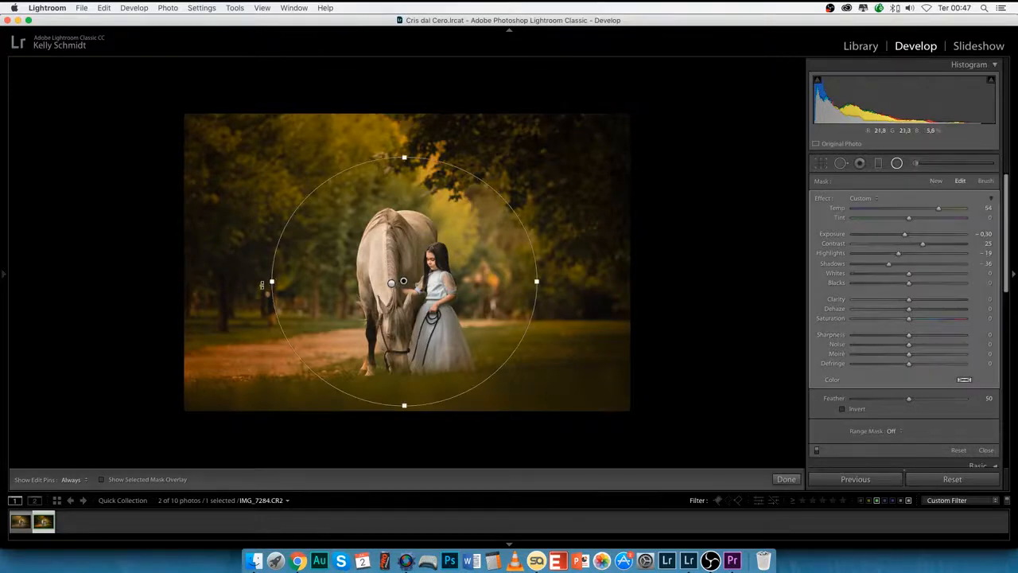
drag(271, 282, 283, 282)
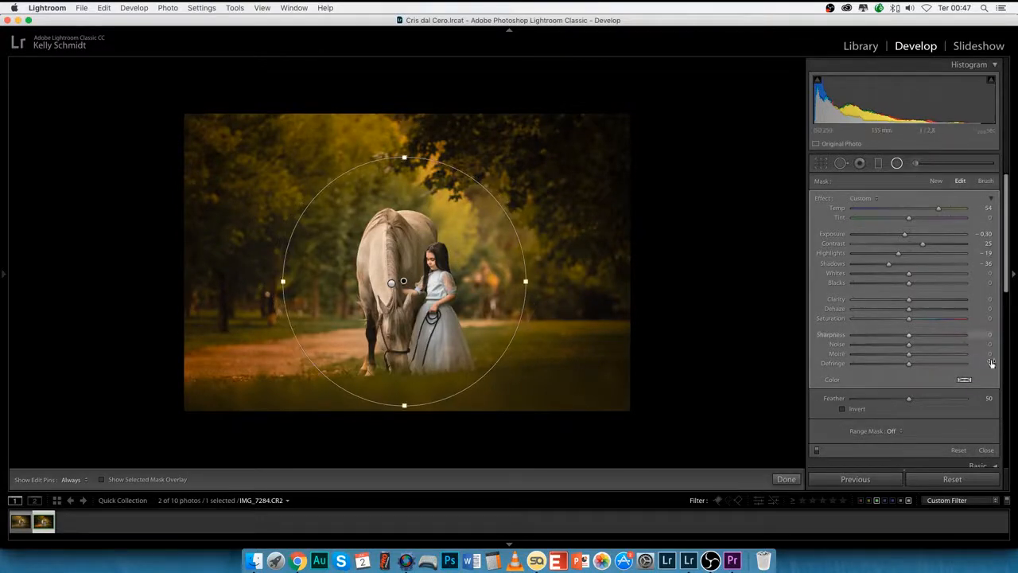
key(0)
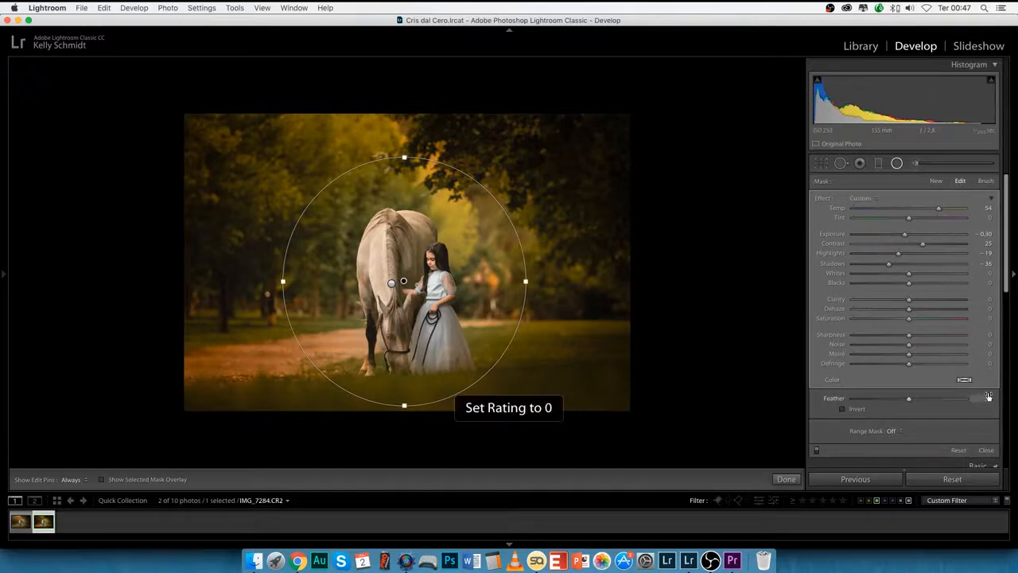
click(988, 397)
text(80)
key(Return)
Step: Set the wider radial filter's Feather to 80, extend its ellipse slightly in height and deselect it
click(392, 282)
click(986, 397)
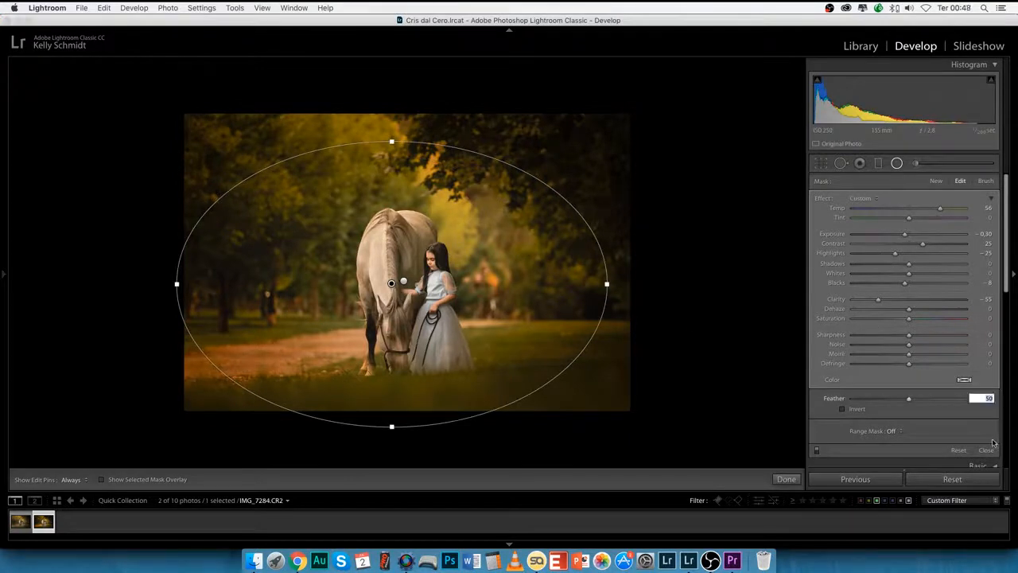
text(80)
key(Return)
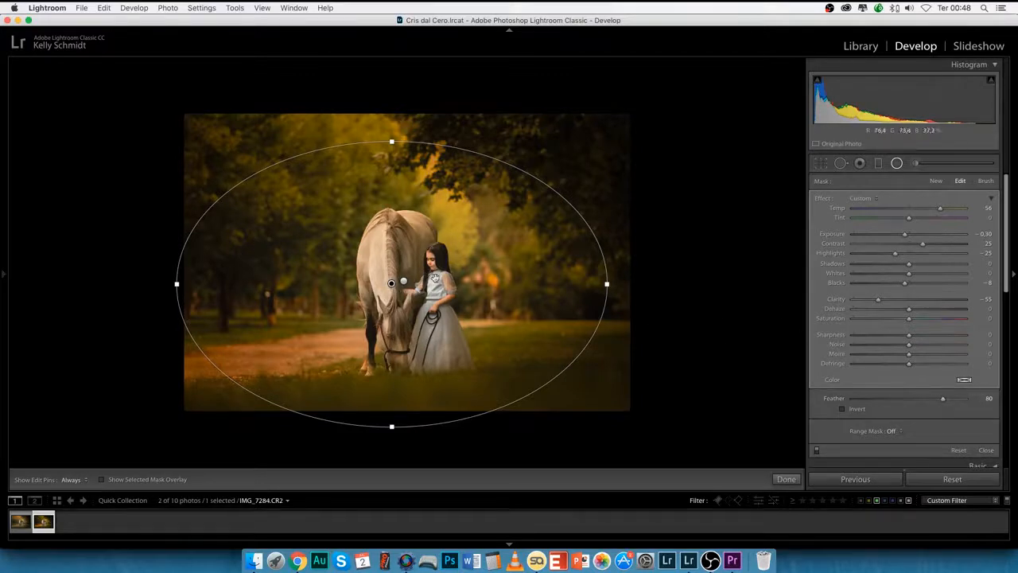
key(Return)
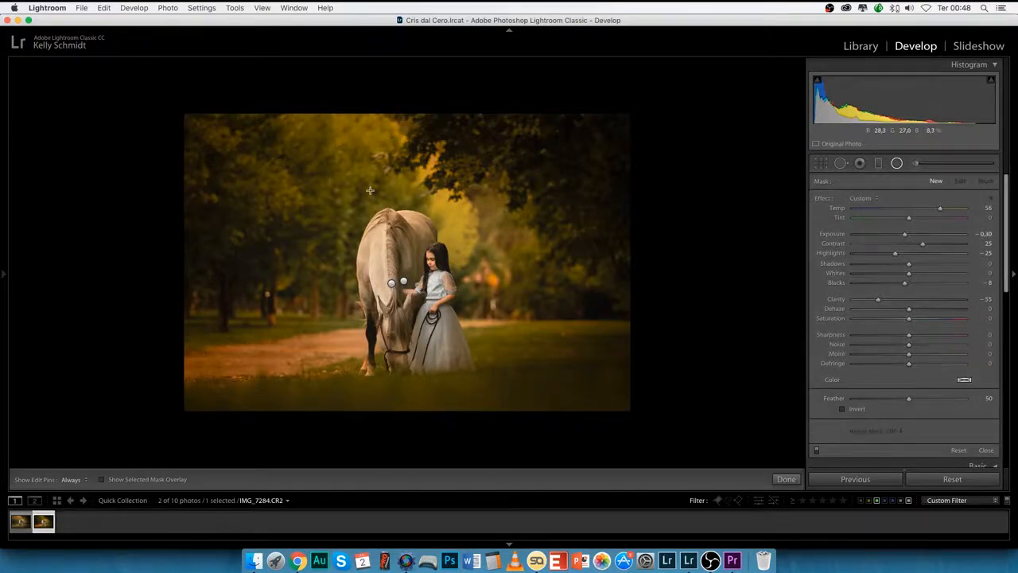
click(391, 283)
drag(391, 428, 393, 438)
key(Return)
Step: Prepare a new radial filter with Exposure, Contrast, Highlights, Blacks and Clarity reset to 0 and Dehaze at −80
double_click(835, 234)
double_click(833, 253)
double_click(834, 284)
double_click(834, 299)
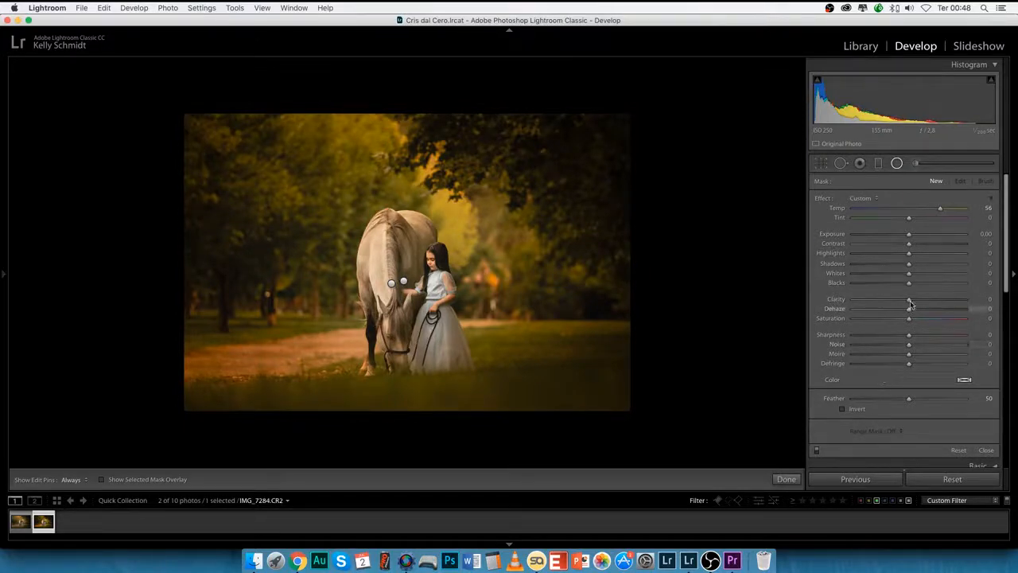
drag(909, 300, 859, 311)
double_click(835, 299)
Step: Set the new radial filter's Temp to 90, Feather to 90 and Color to the yellow preset swatch
drag(940, 210, 958, 213)
click(954, 399)
click(964, 379)
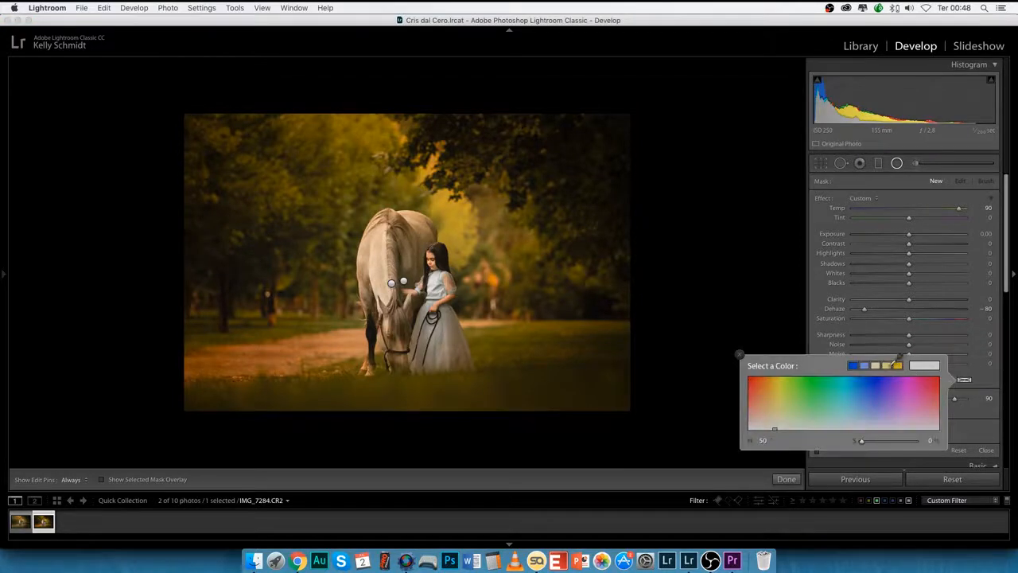
click(897, 365)
click(741, 354)
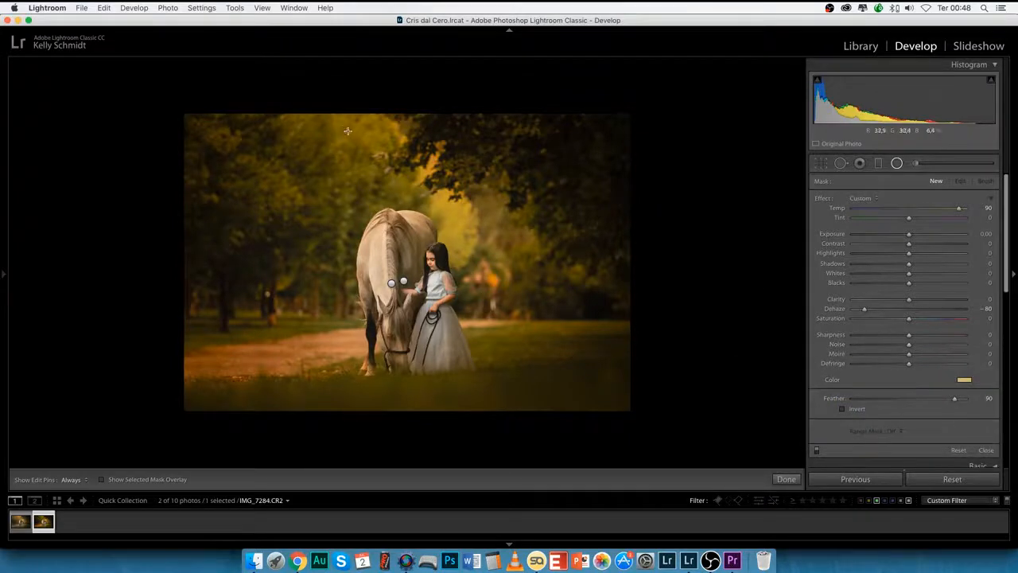
Step: Draw the haze filter as an ellipse over the photo's upper edge, invert it, tilt it slightly and adjust its position
drag(340, 123, 537, 209)
click(842, 408)
drag(384, 157, 386, 150)
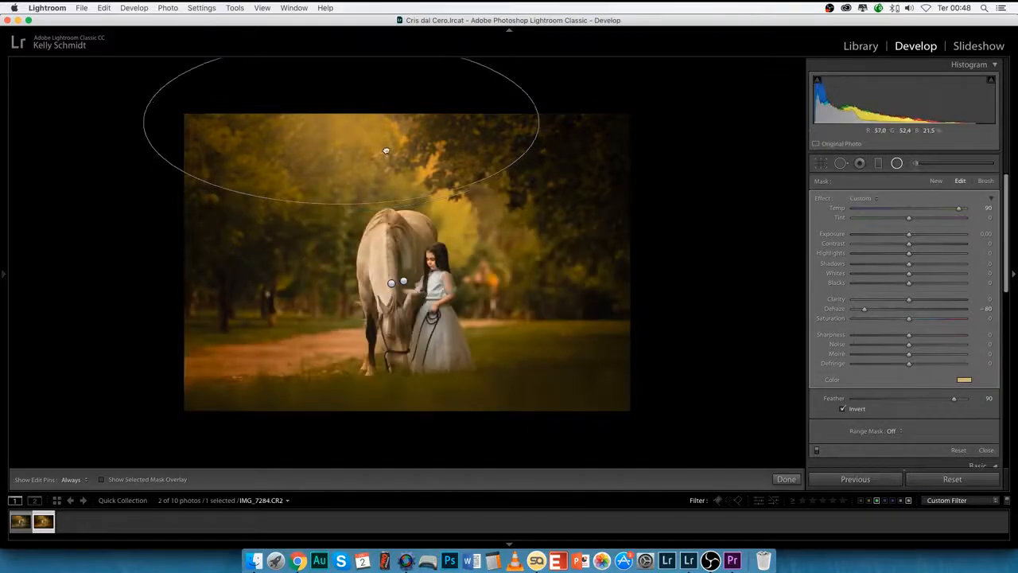
drag(555, 129, 557, 143)
drag(358, 152, 365, 146)
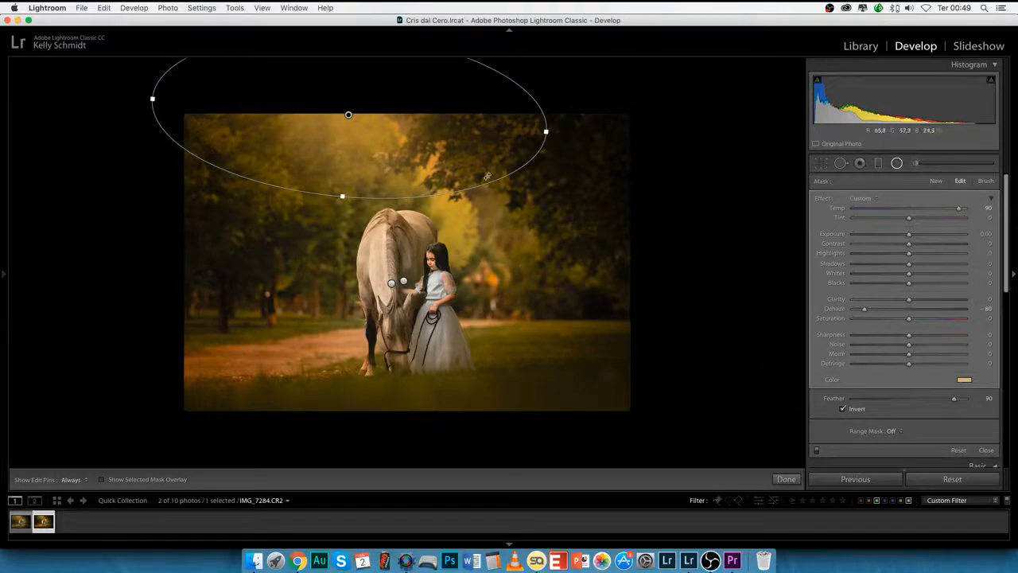
Step: Widen the haze ellipse, extend it down to the top of the horse and deselect the filter
drag(547, 132, 565, 132)
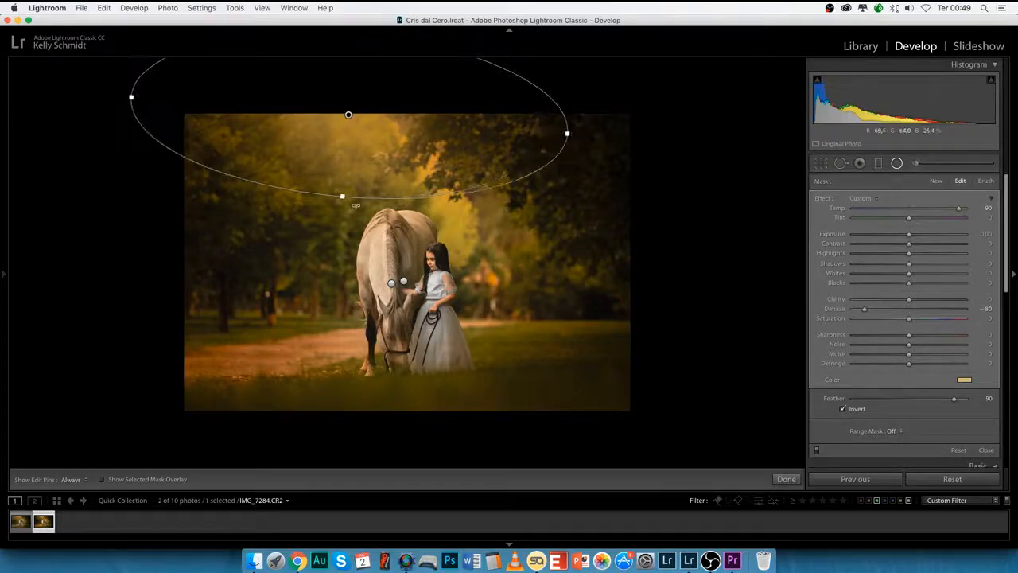
drag(342, 195, 341, 214)
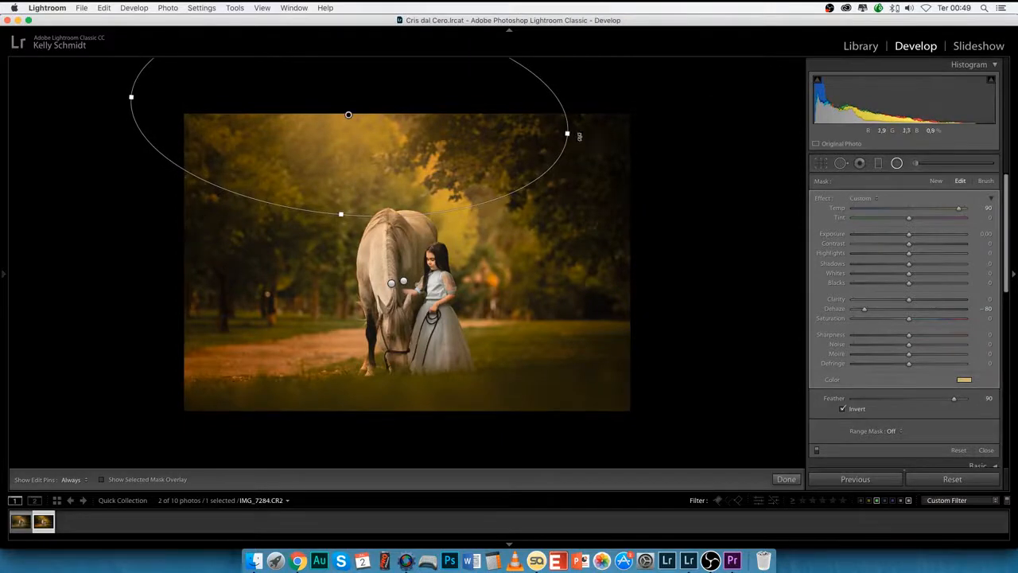
double_click(313, 147)
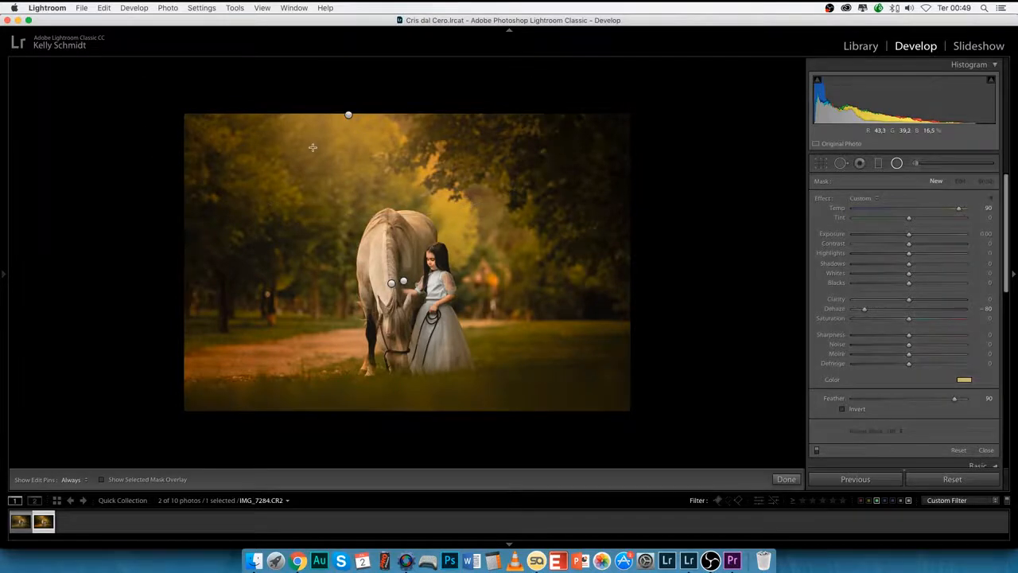
Step: Compare the photo before and after side by side with the side panels hidden and the lights out, and restore the interface
key(y)
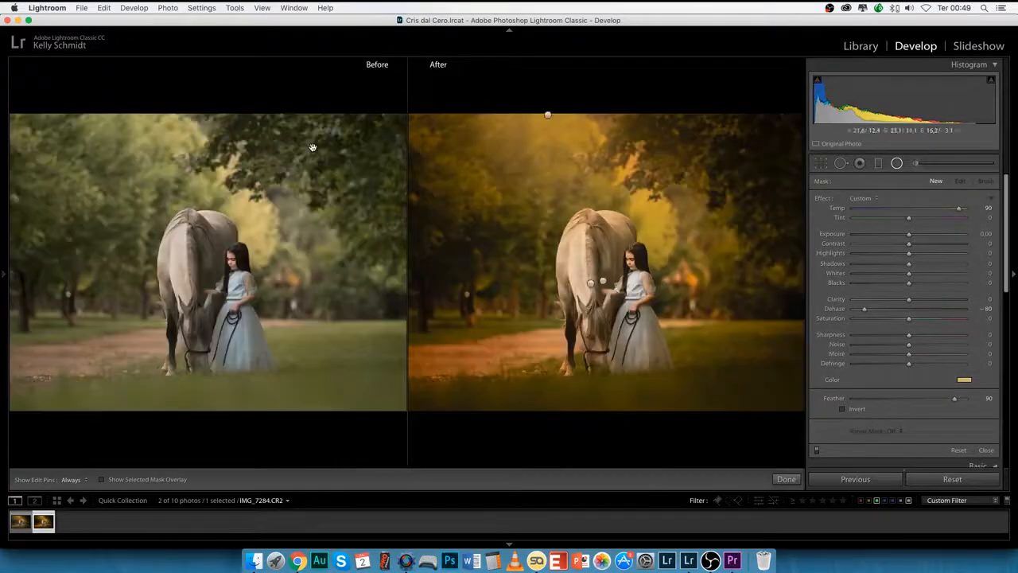
key(Tab)
key(Tab)
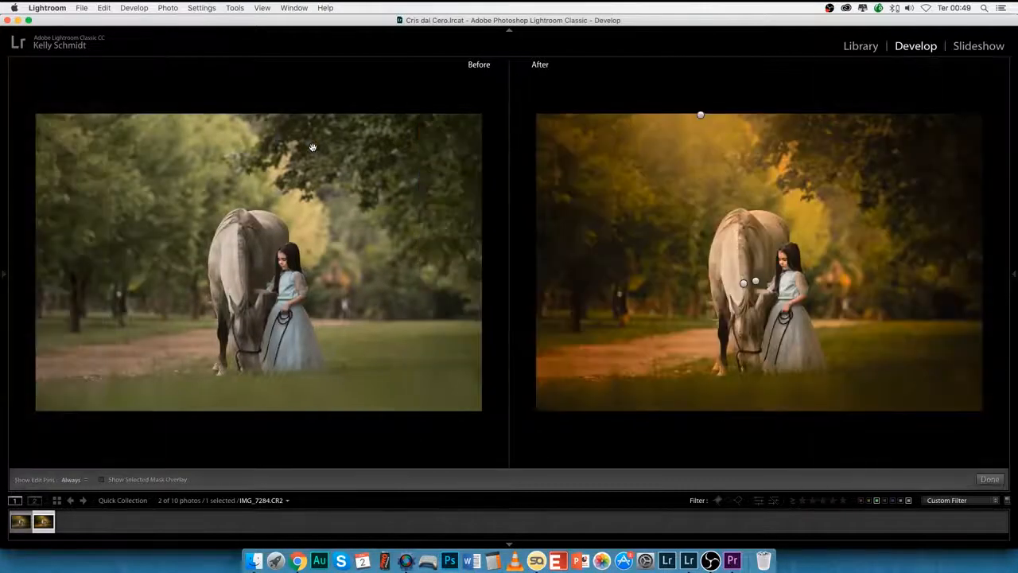
key(l)
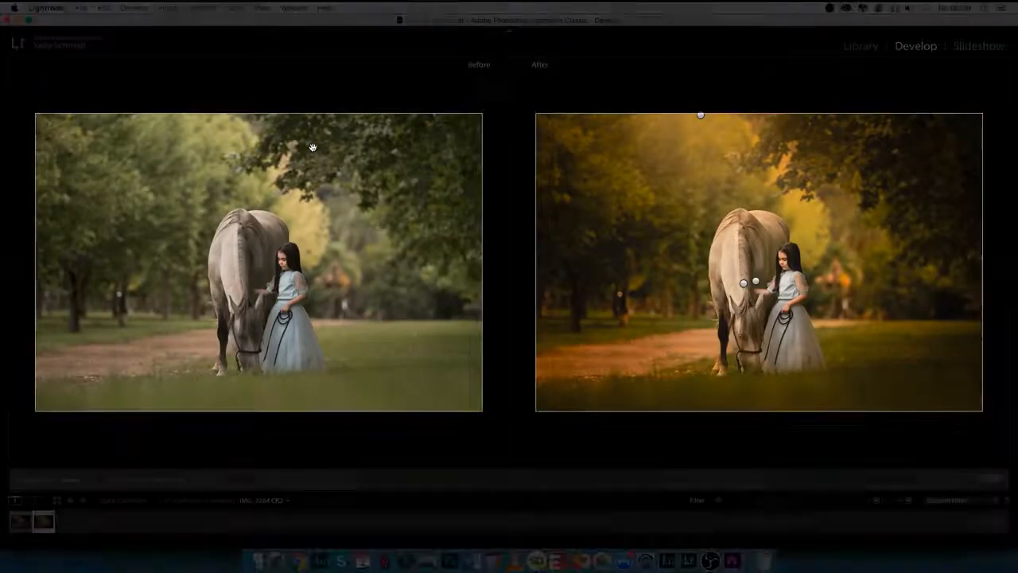
key(l)
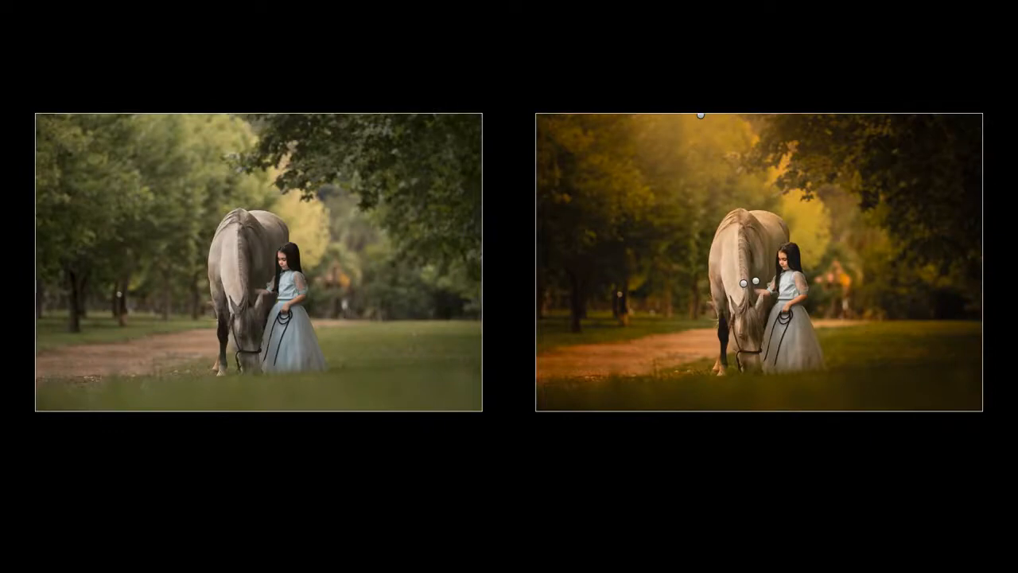
key(l)
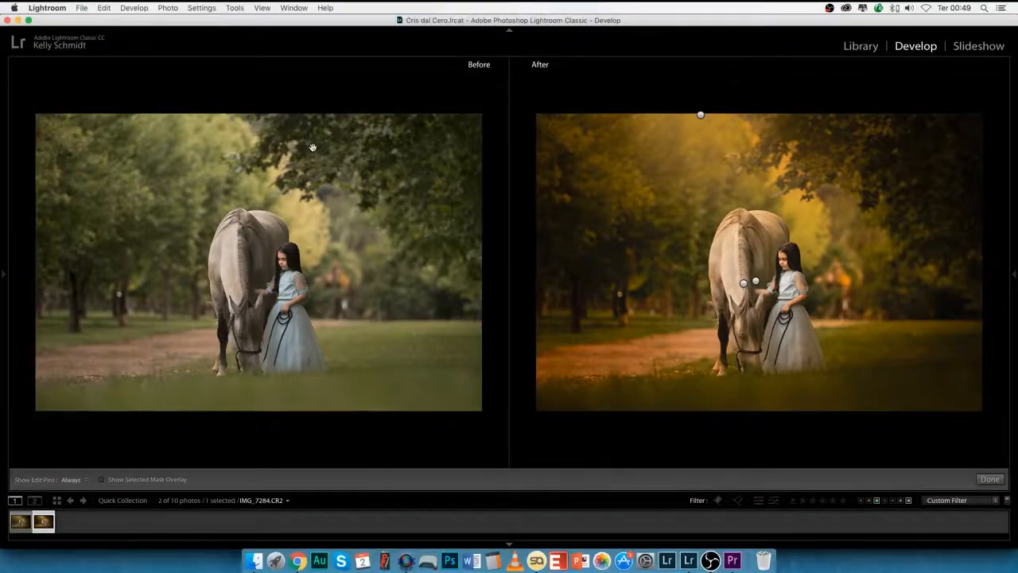
key(Tab)
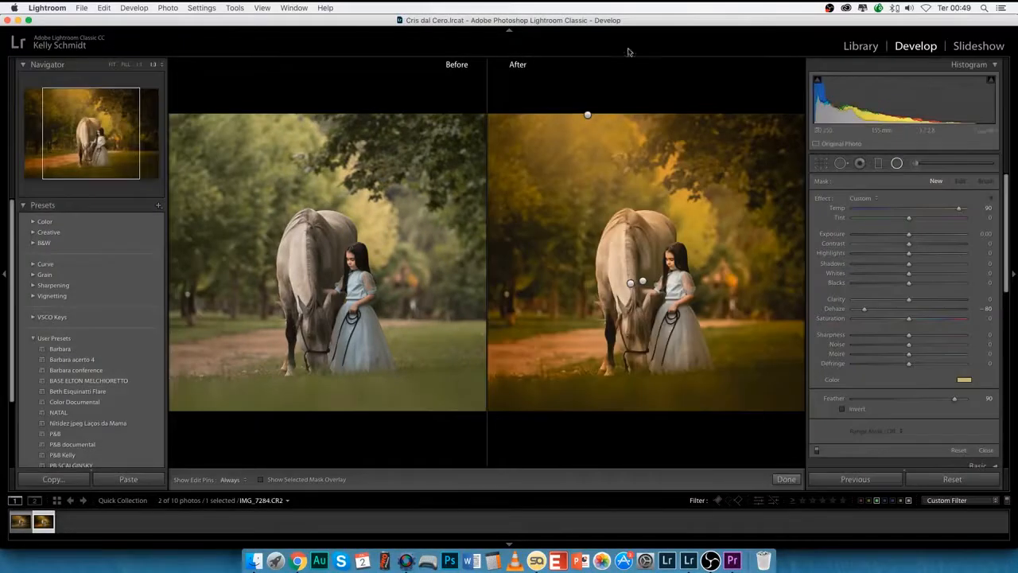
Step: Leave the Radial Filter tool and view the before/after comparison again without pins or side panels, with the lights out
click(900, 166)
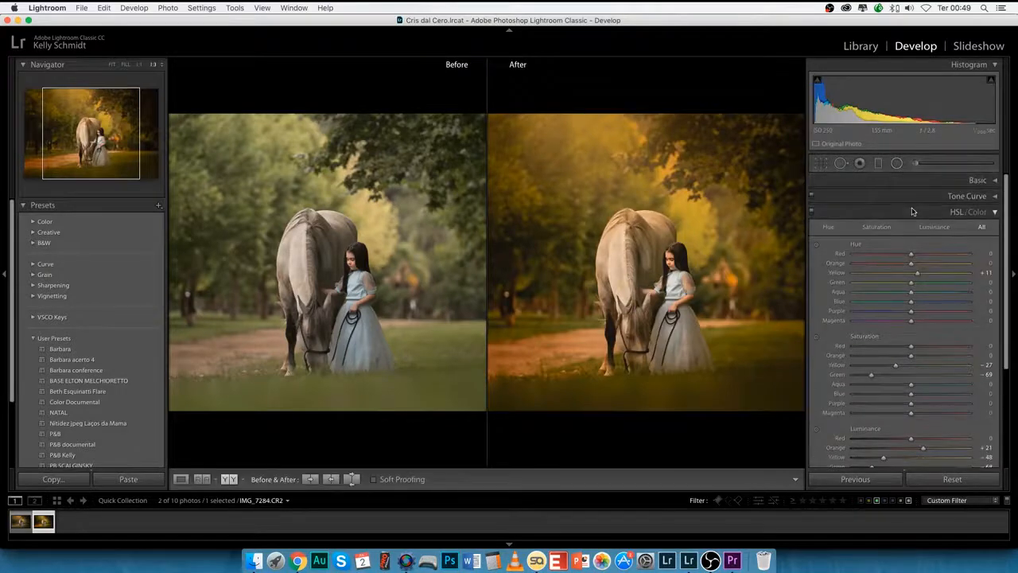
key(Tab)
key(l)
key(l)
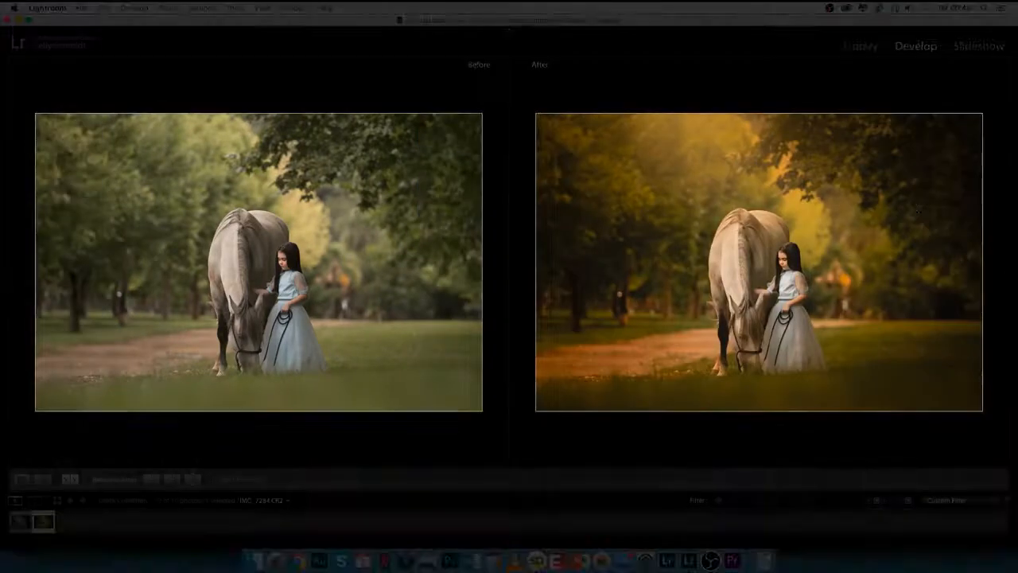